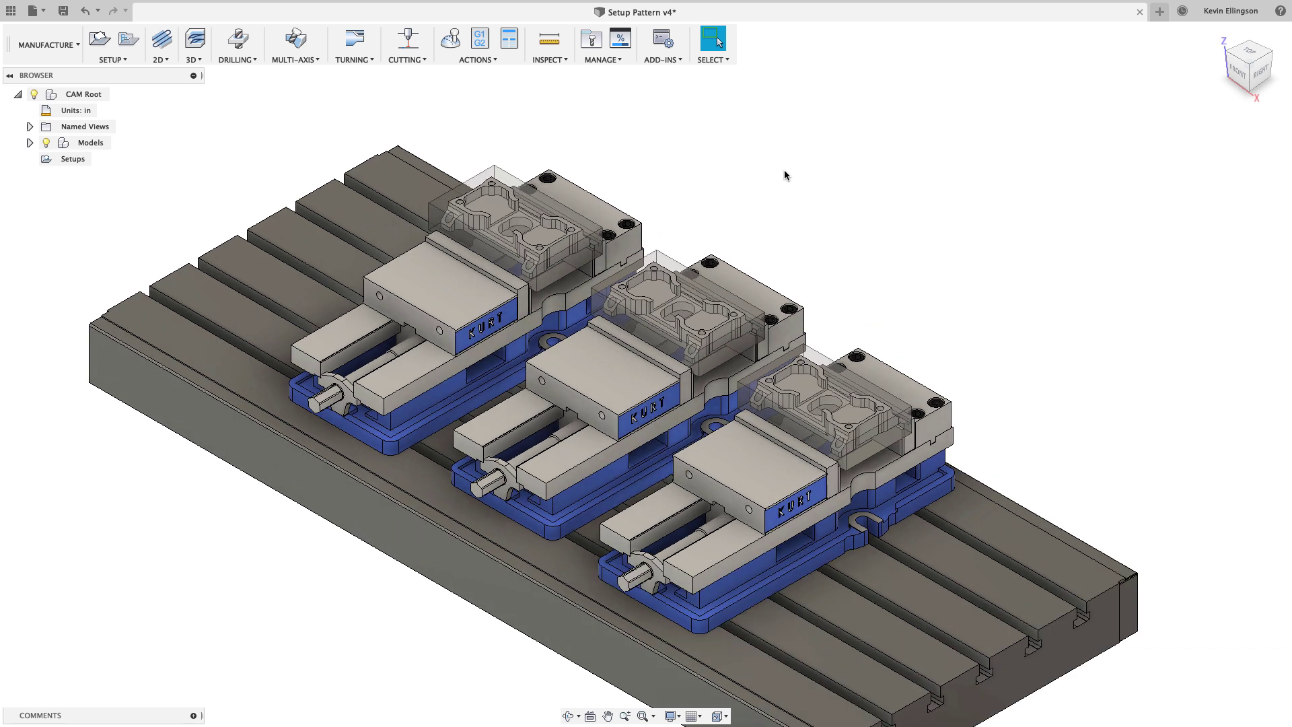
- Create milling Setup1 with the part body in the first vise as its model
{"action": "scroll", "coordinate": [772, 172], "scroll_direction": "up", "scroll_amount": 2}
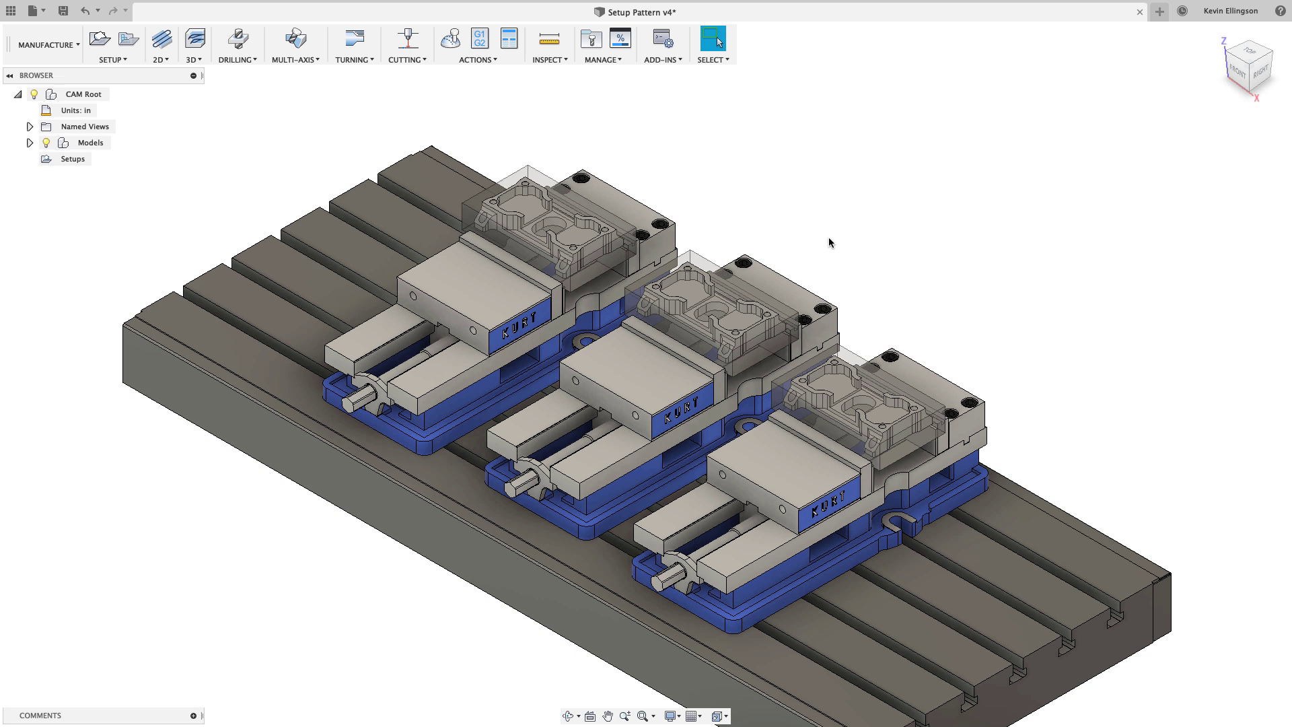
{"action": "scroll", "coordinate": [829, 237], "scroll_direction": "down", "scroll_amount": 1}
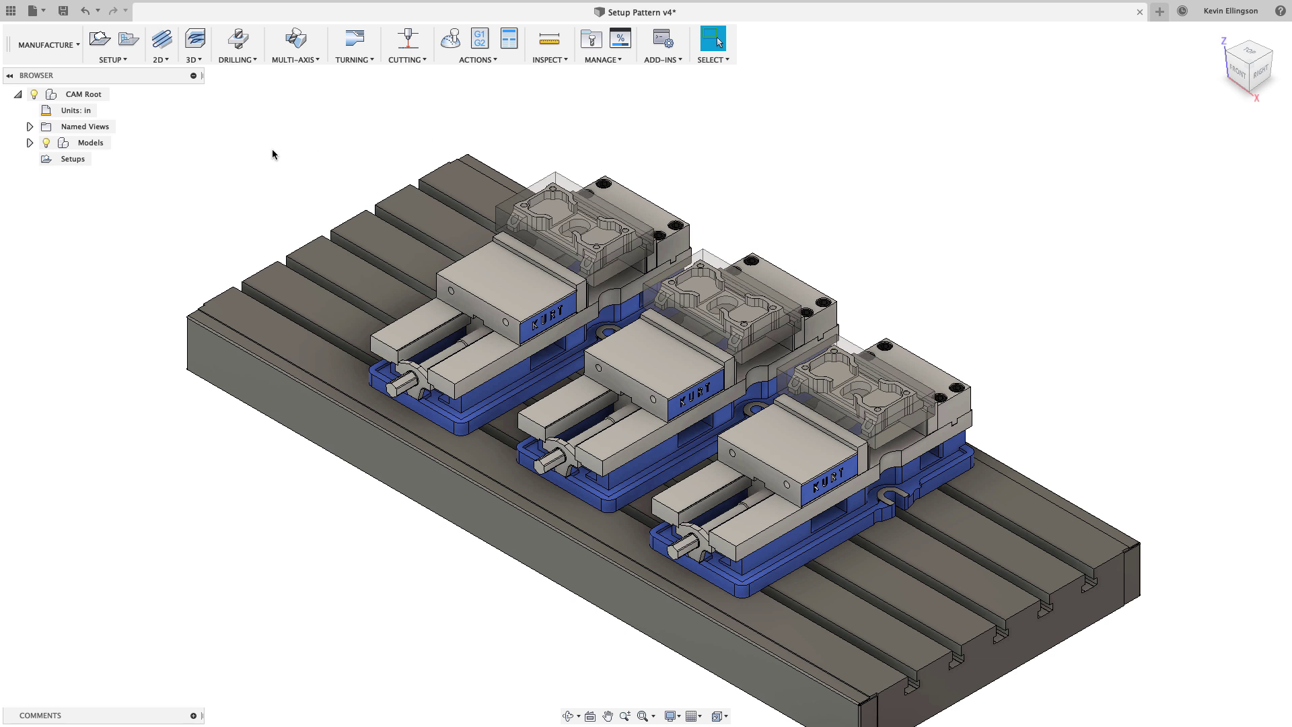
{"action": "left_click", "coordinate": [100, 39]}
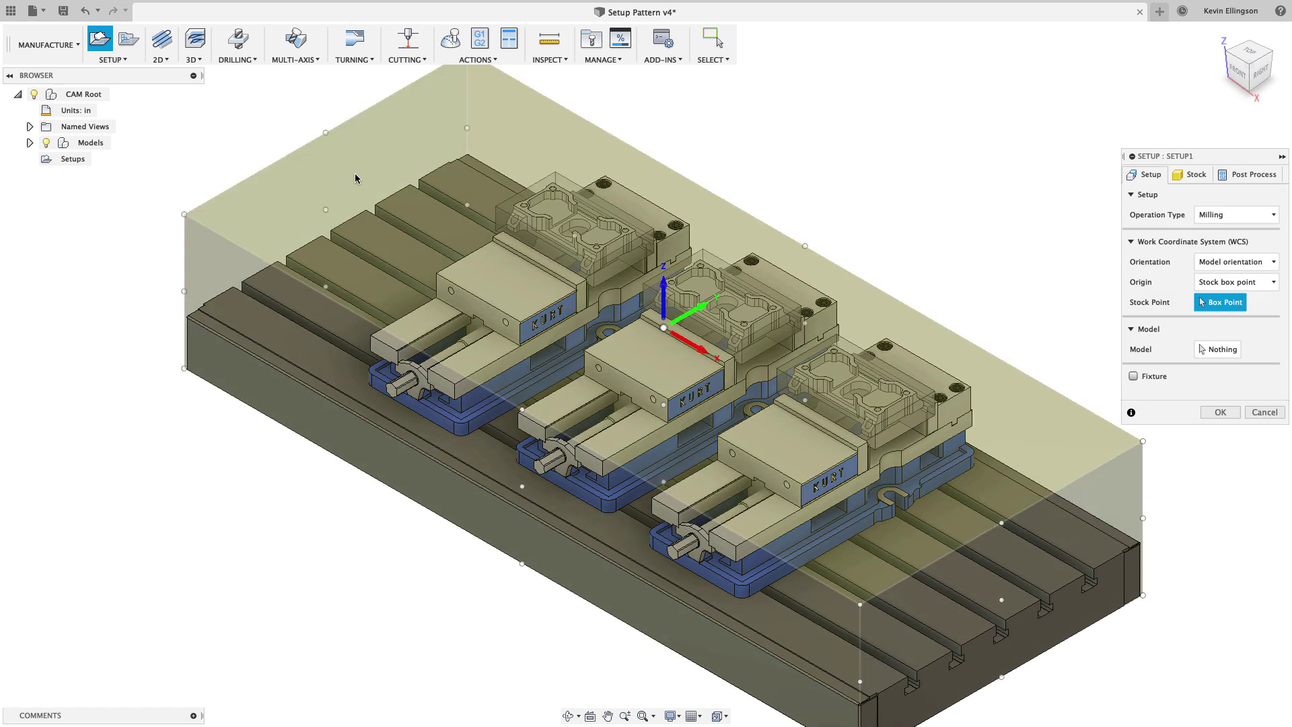
{"action": "scroll", "coordinate": [606, 218], "scroll_direction": "up", "scroll_amount": 2}
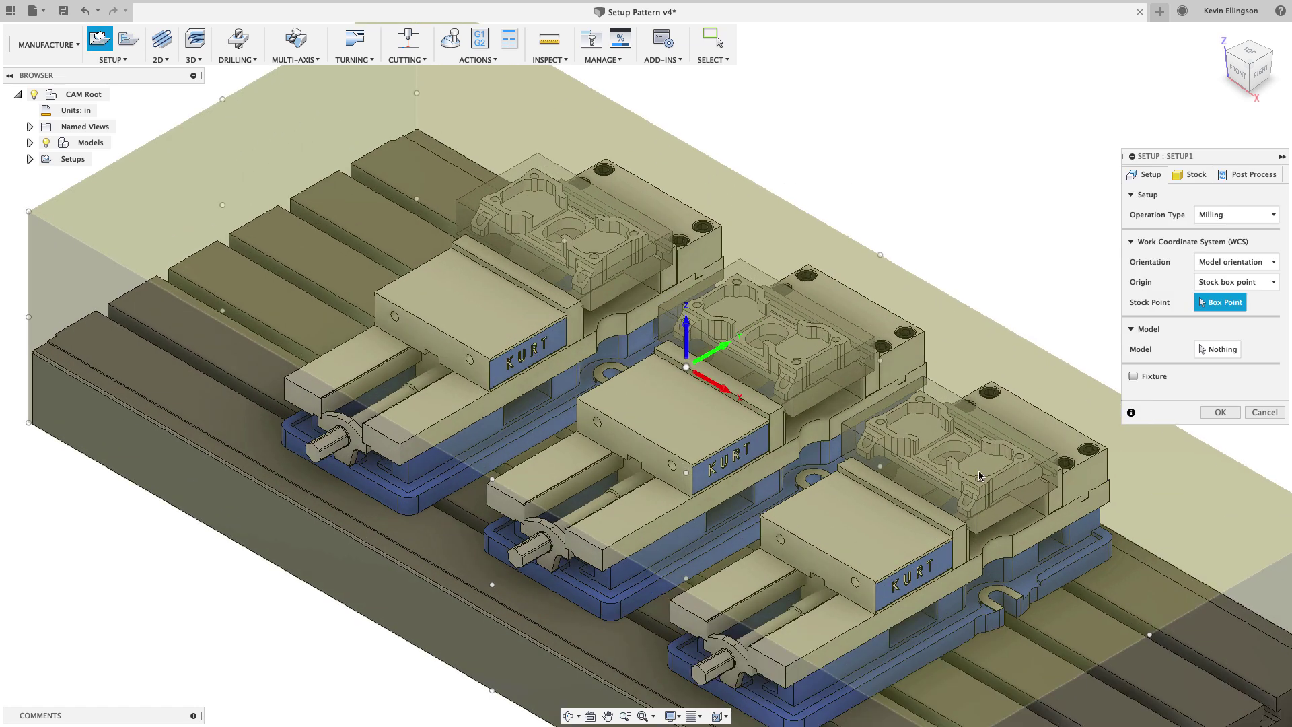
{"action": "scroll", "coordinate": [635, 262], "scroll_direction": "up", "scroll_amount": 2}
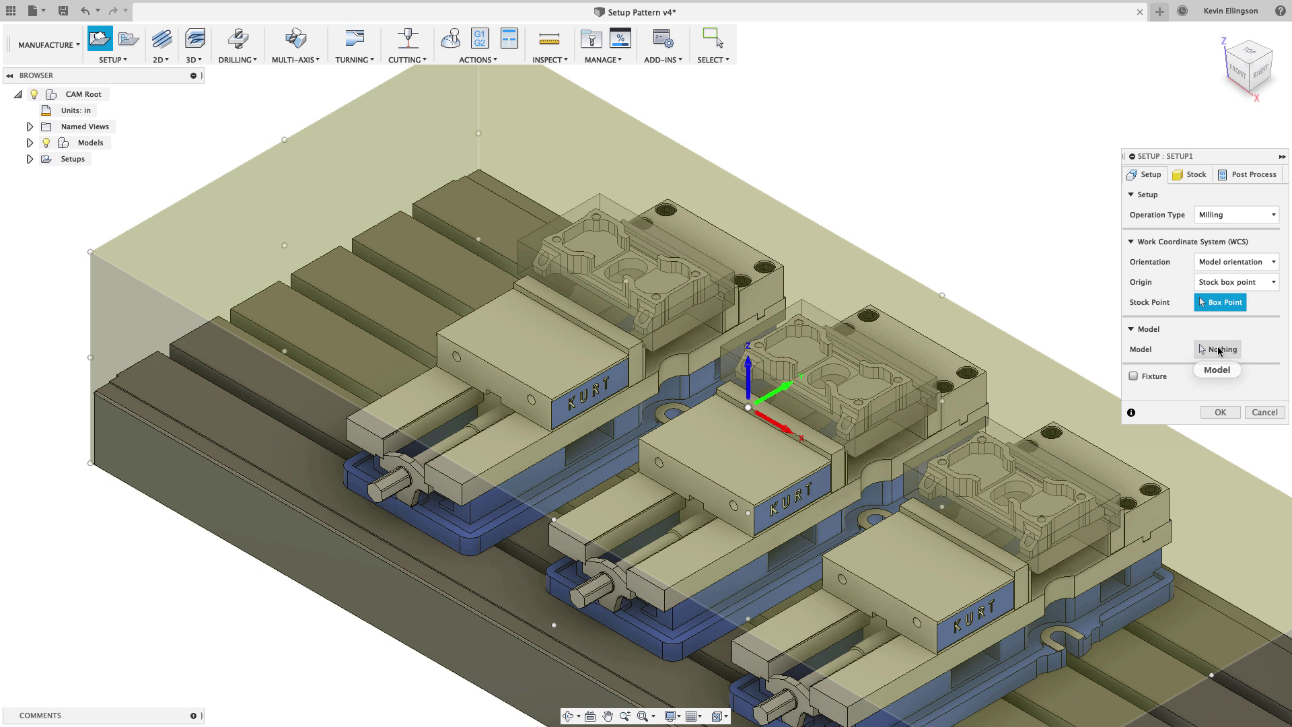
{"action": "left_click", "coordinate": [1219, 350]}
{"action": "scroll", "coordinate": [955, 289], "scroll_direction": "up", "scroll_amount": 3}
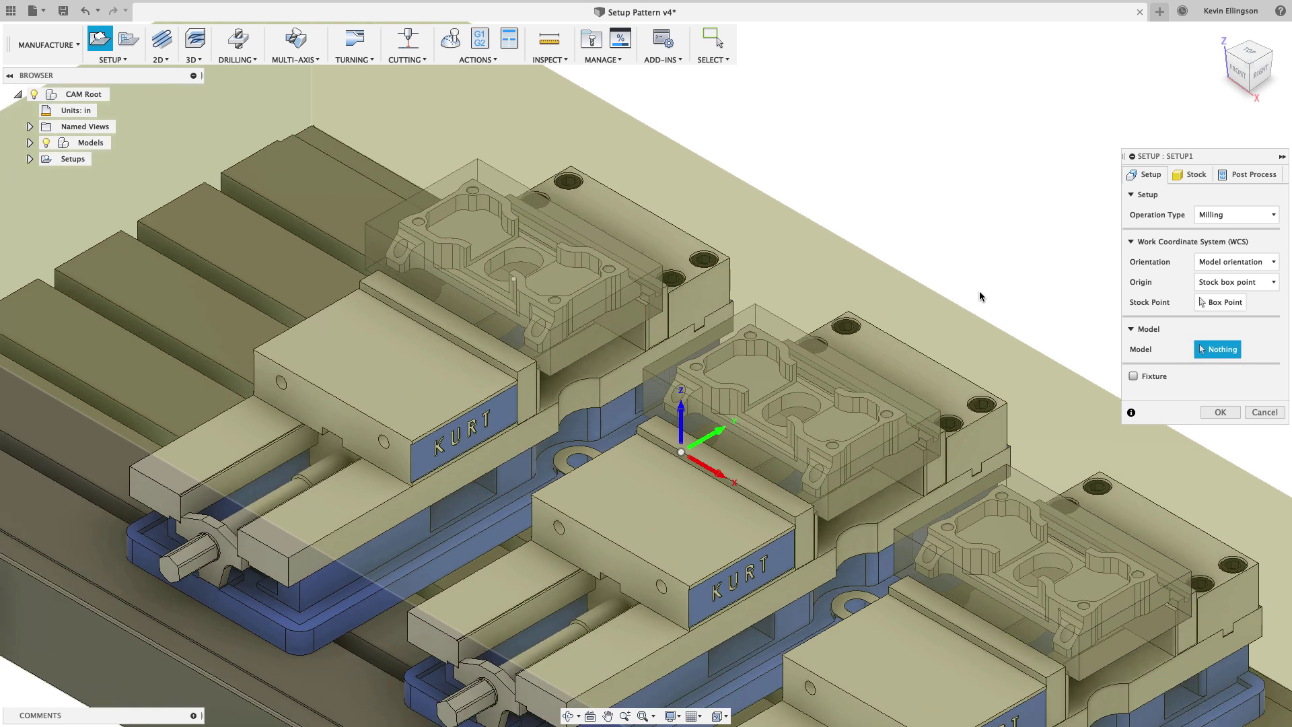
{"action": "left_click", "coordinate": [591, 296]}
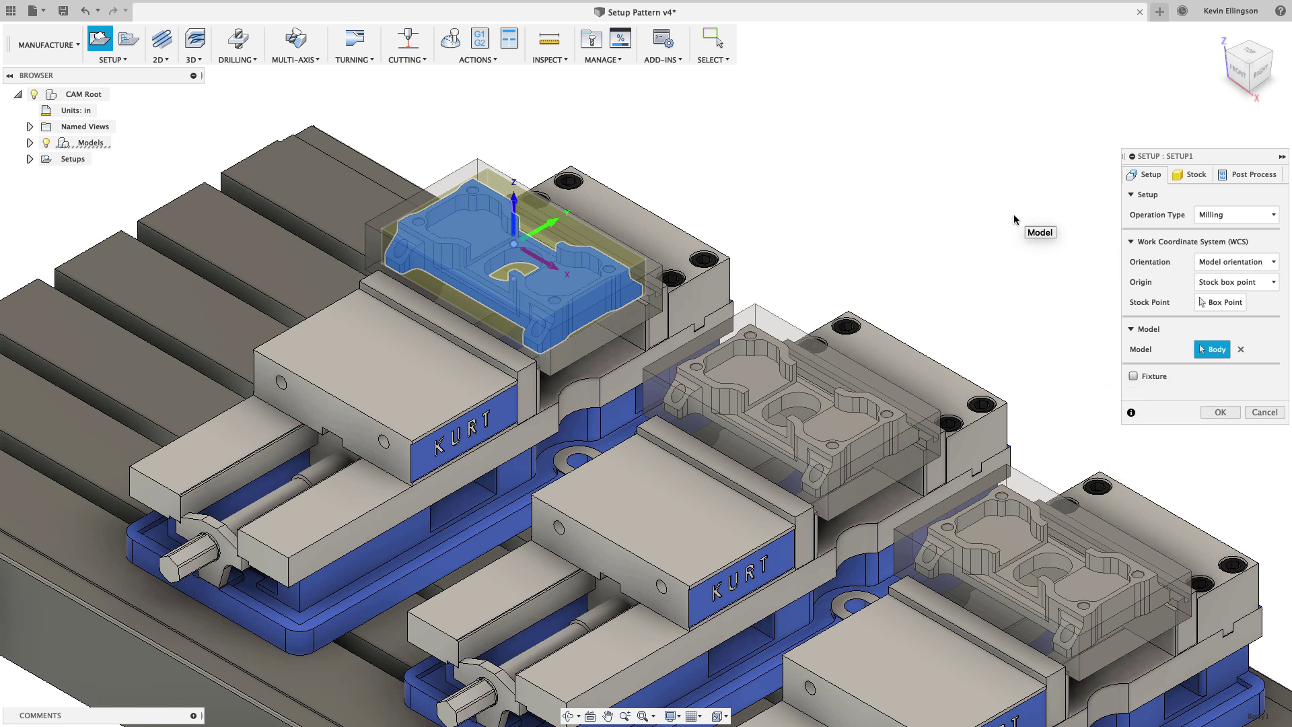
- Set the stock mode to From solid using the 7 × 4.25 × 1.5 in block
{"action": "left_click", "coordinate": [1191, 175]}
{"action": "left_click", "coordinate": [1231, 215]}
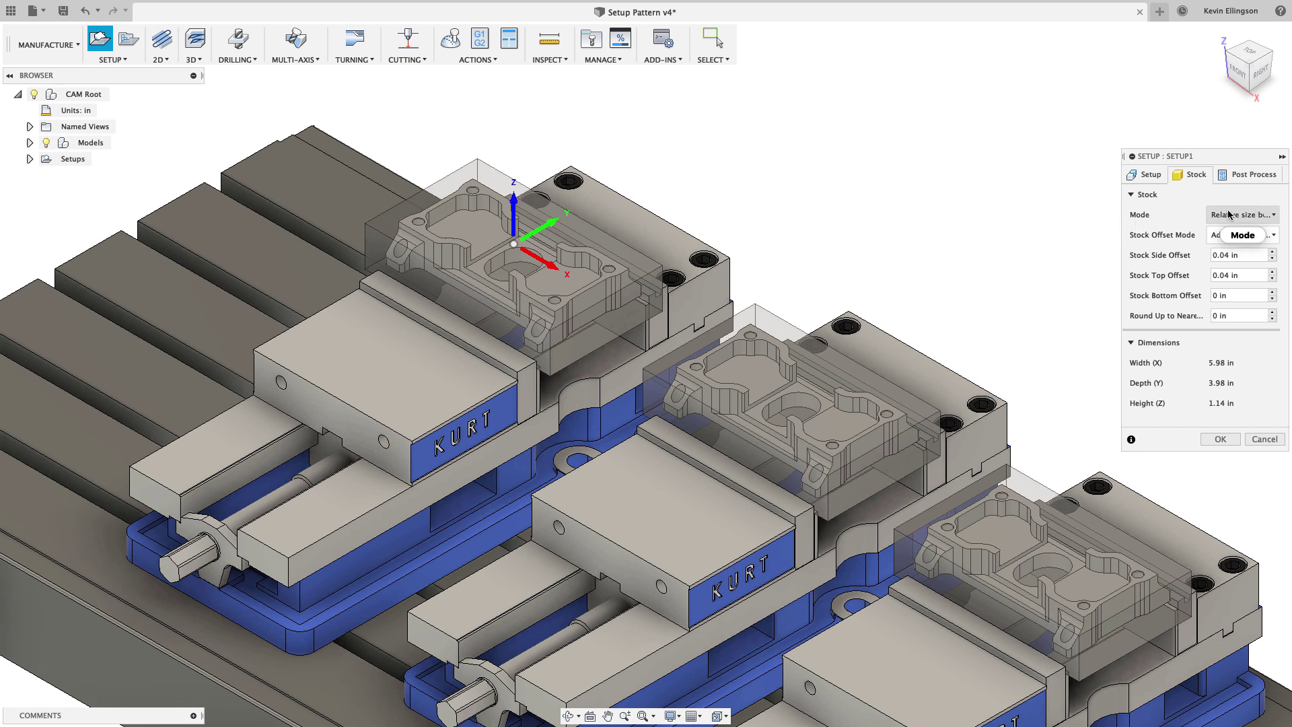
{"action": "left_click", "coordinate": [1211, 317]}
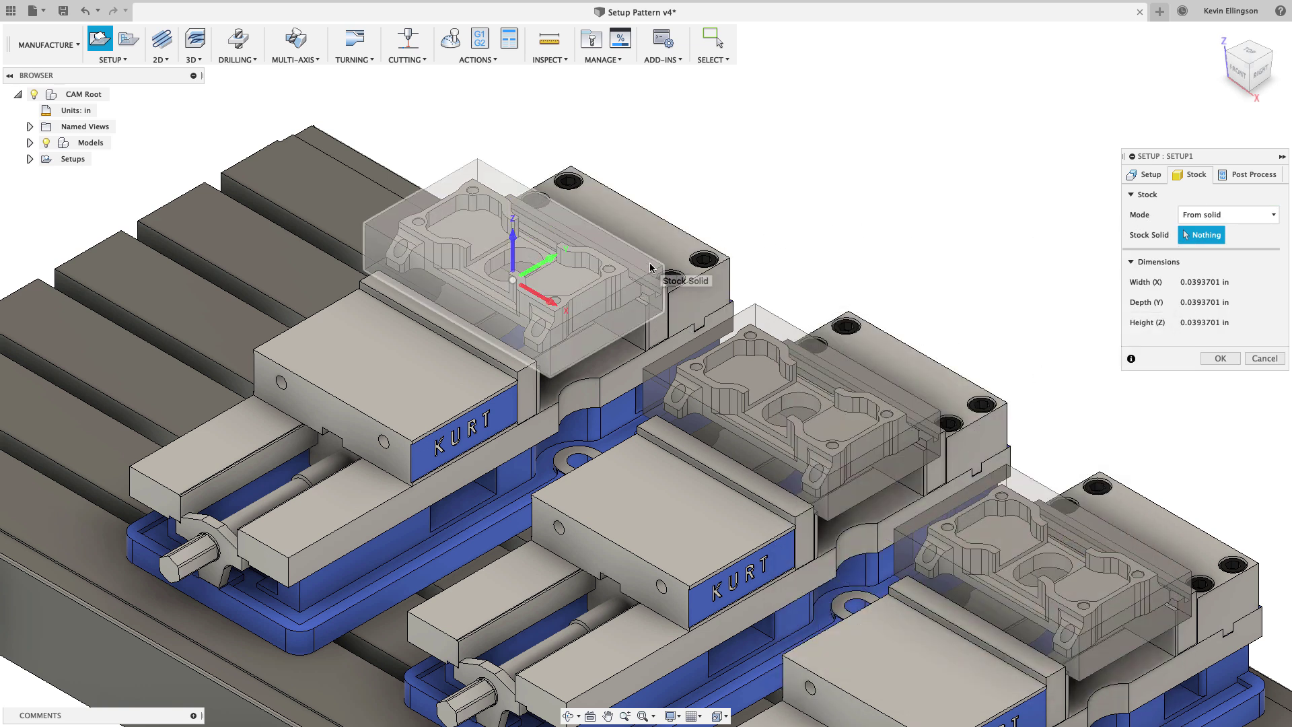
{"action": "left_click", "coordinate": [676, 275]}
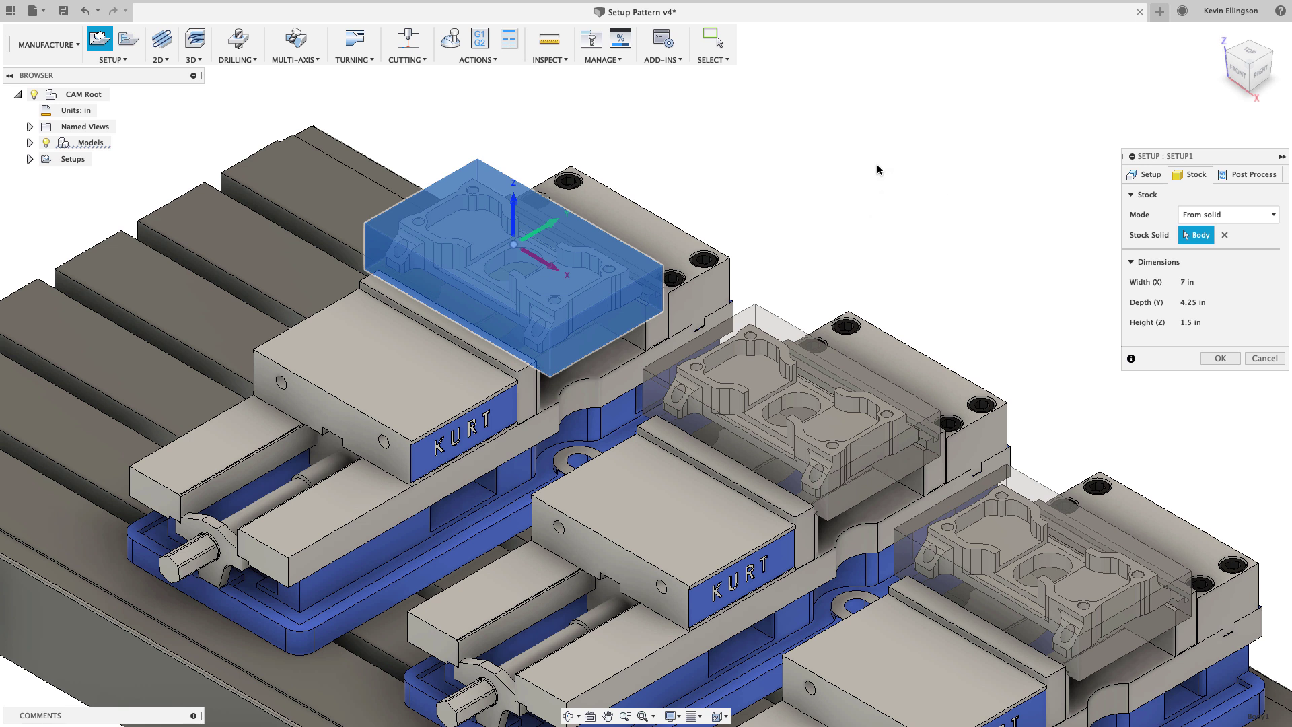
- Place the work origin at the stock's top back corner and show the Post Process settings
{"action": "left_click", "coordinate": [1145, 175]}
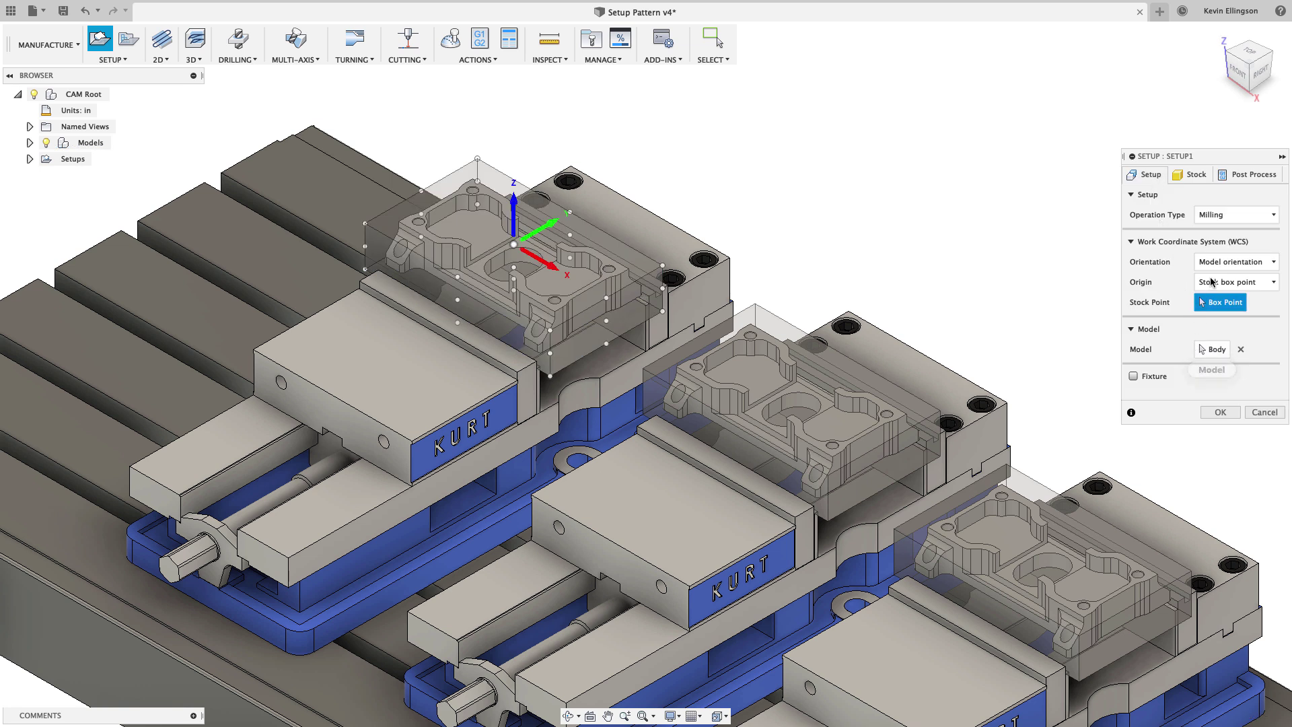
{"action": "left_click", "coordinate": [478, 159]}
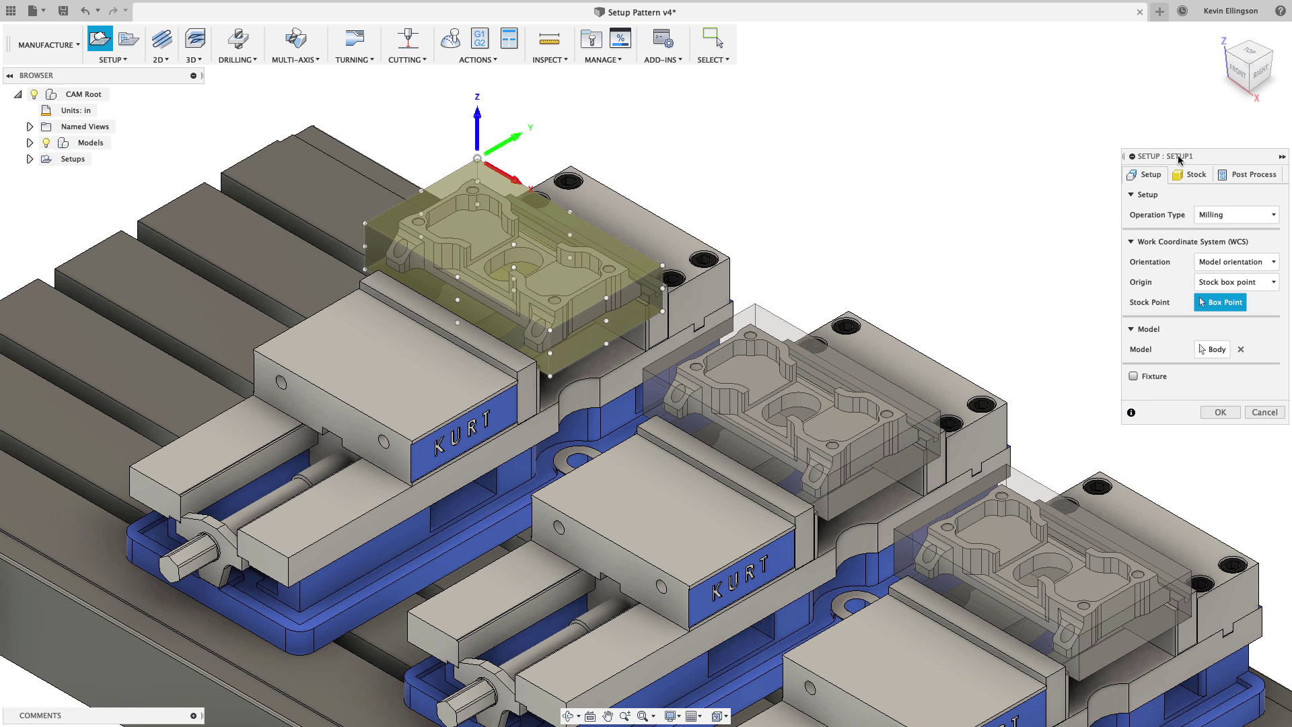
{"action": "left_click_drag", "start_coordinate": [1185, 159], "coordinate": [1059, 127]}
{"action": "left_click", "coordinate": [1109, 144]}
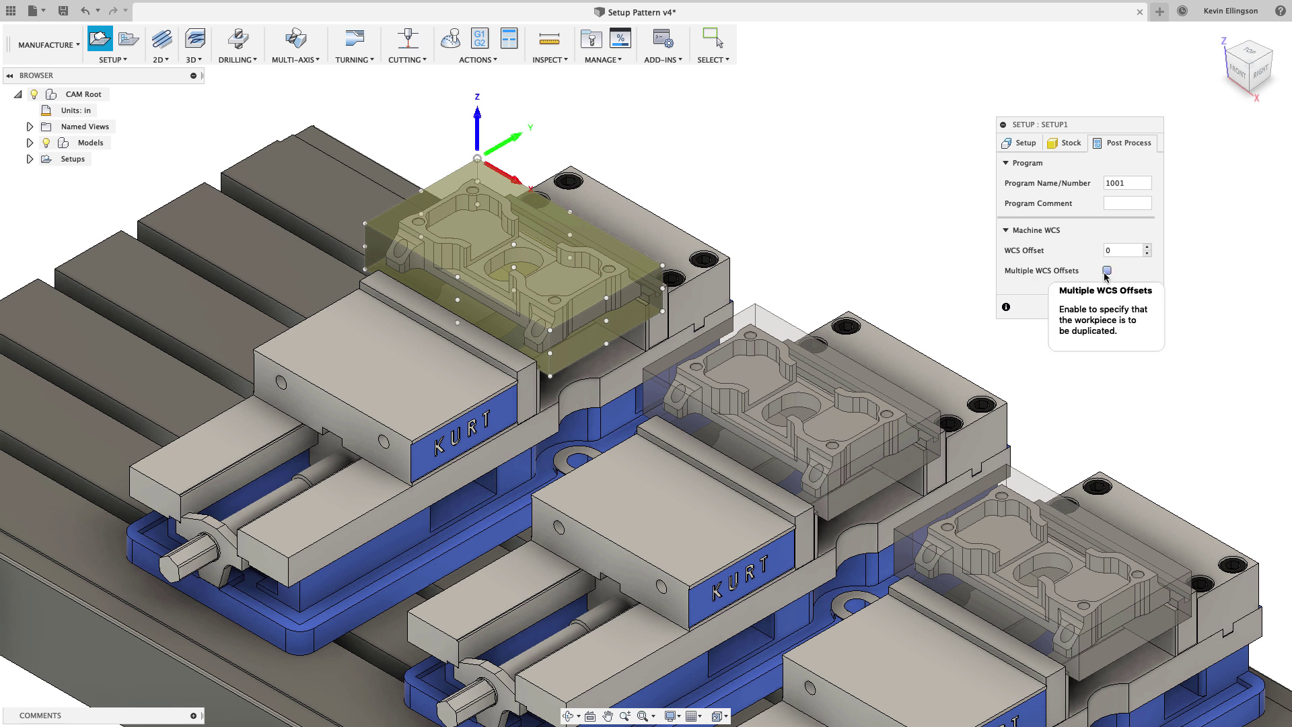
- Turn on Multiple WCS Offsets with 3 instances and an offset increment of 1
{"action": "left_click", "coordinate": [1106, 270]}
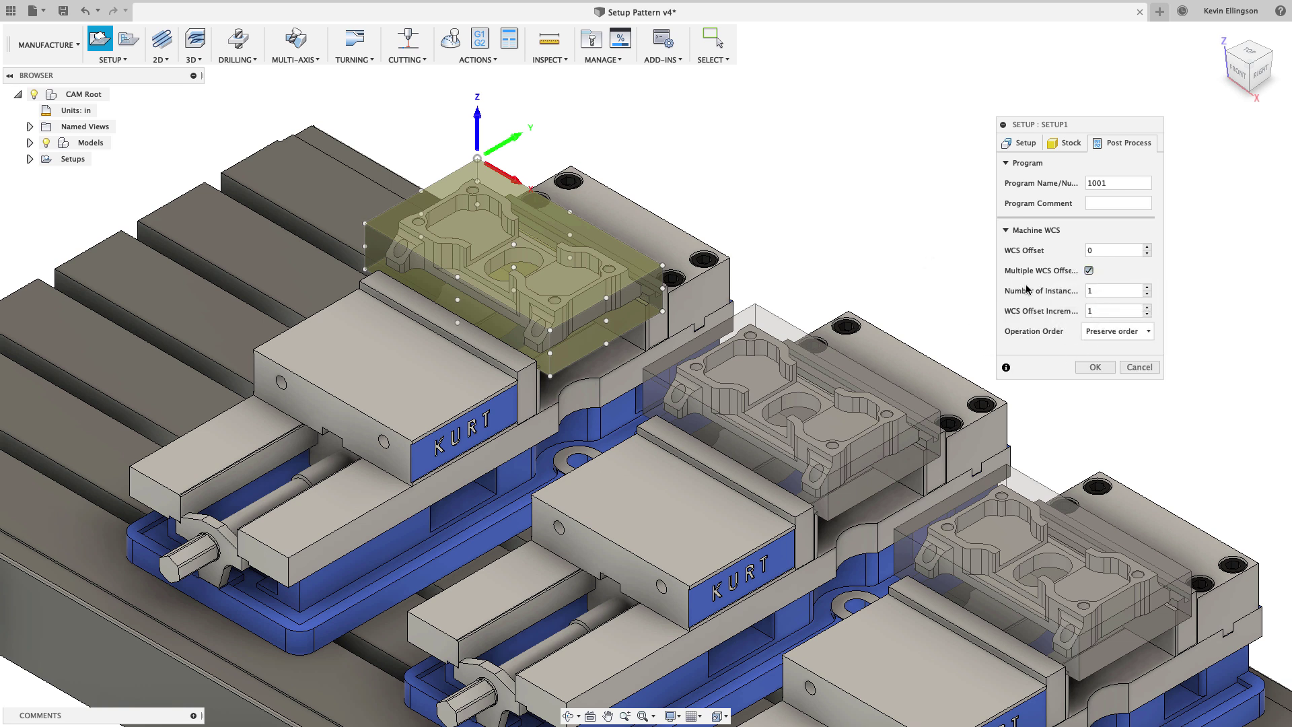
{"action": "left_click", "coordinate": [1083, 291]}
{"action": "type", "text": "3"}
{"action": "left_click", "coordinate": [1115, 316]}
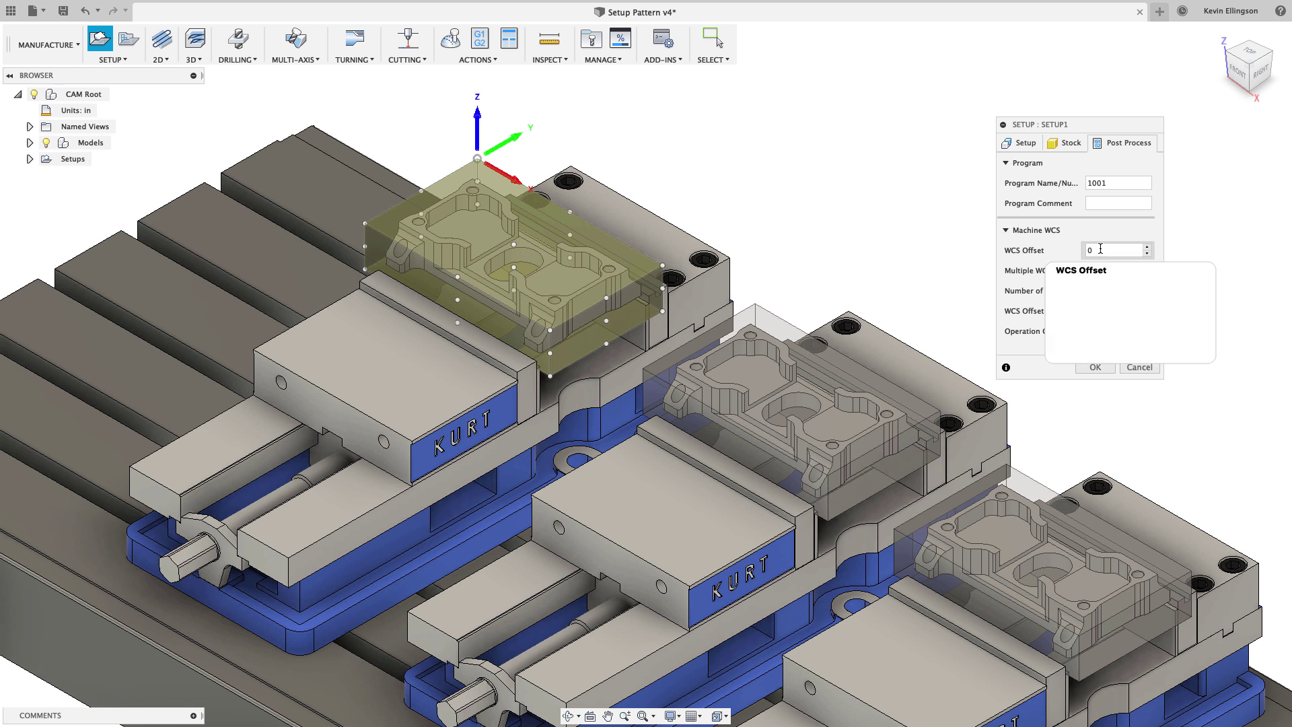
{"action": "mouse_move", "coordinate": [1097, 250]}
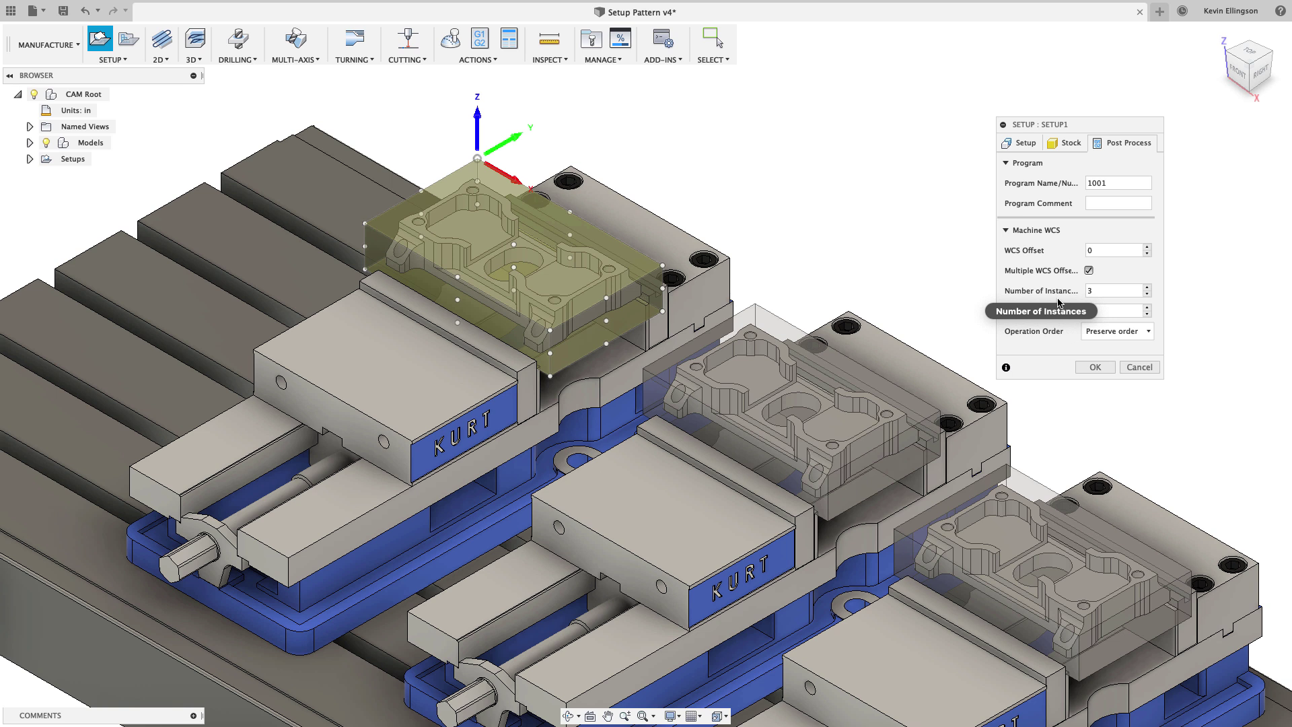
{"action": "scroll", "coordinate": [875, 290], "scroll_direction": "down", "scroll_amount": 5}
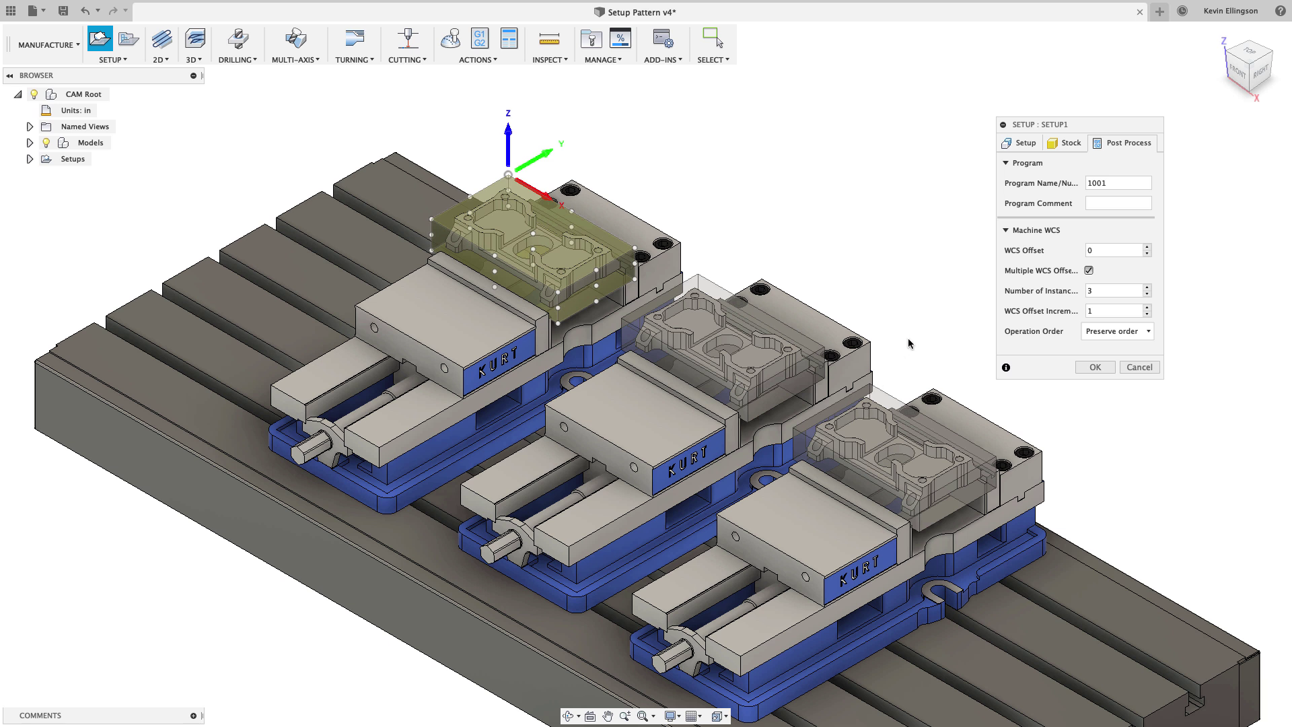
- Set the starting WCS offset to 1 and make it the default value
{"action": "left_click", "coordinate": [1060, 252]}
{"action": "type", "text": "1"}
{"action": "right_click", "coordinate": [1117, 249]}
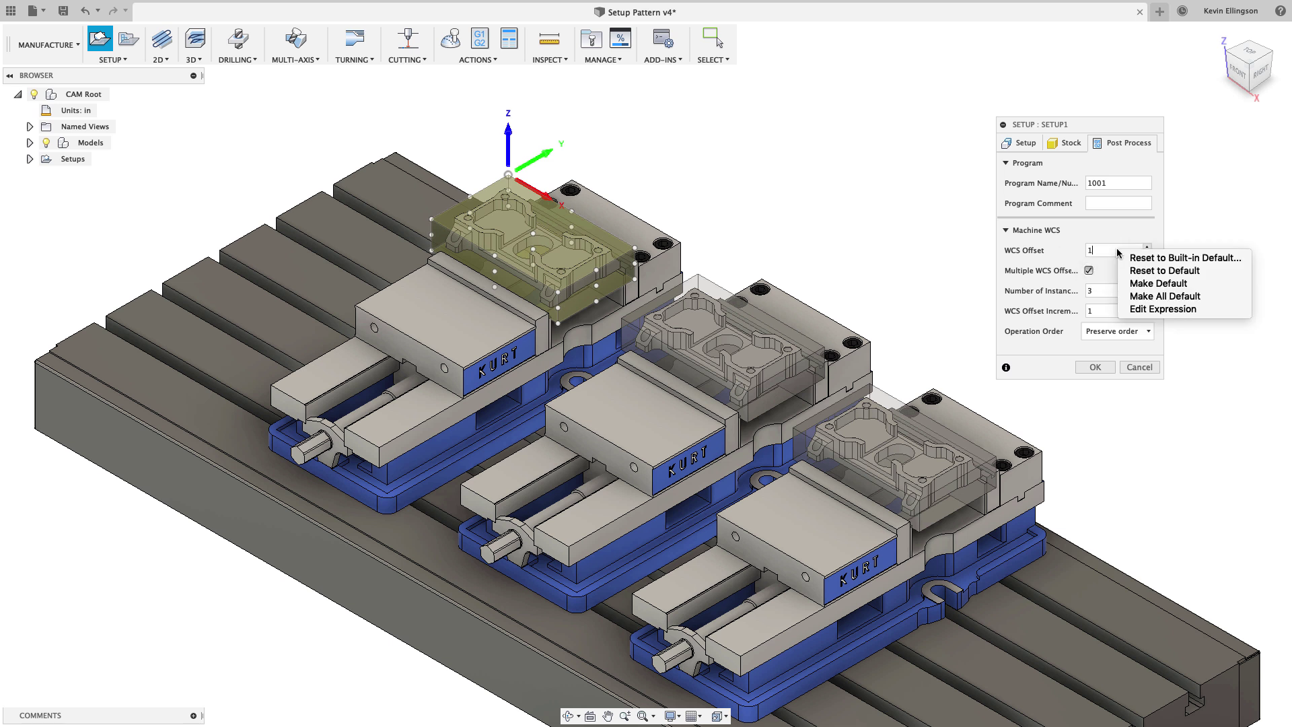
{"action": "left_click", "coordinate": [1150, 283]}
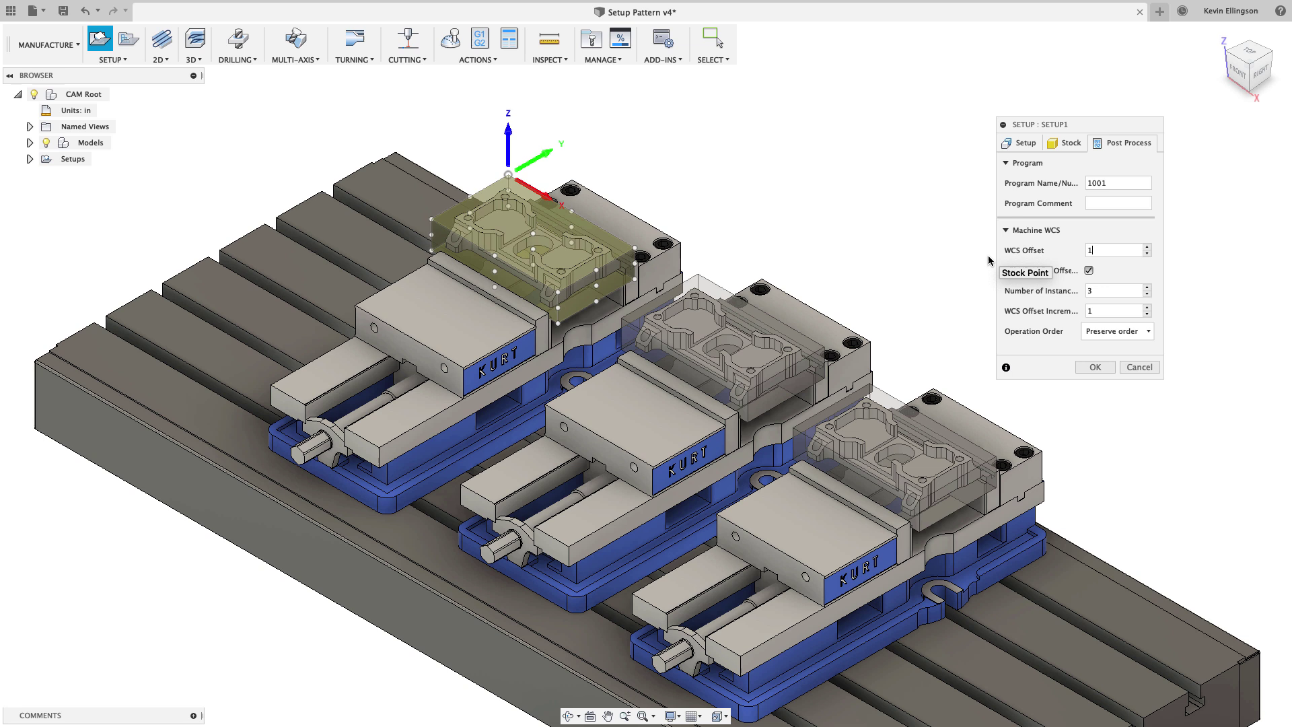
- Set operation order to Order by tool and confirm Setup1
{"action": "left_click", "coordinate": [1117, 331]}
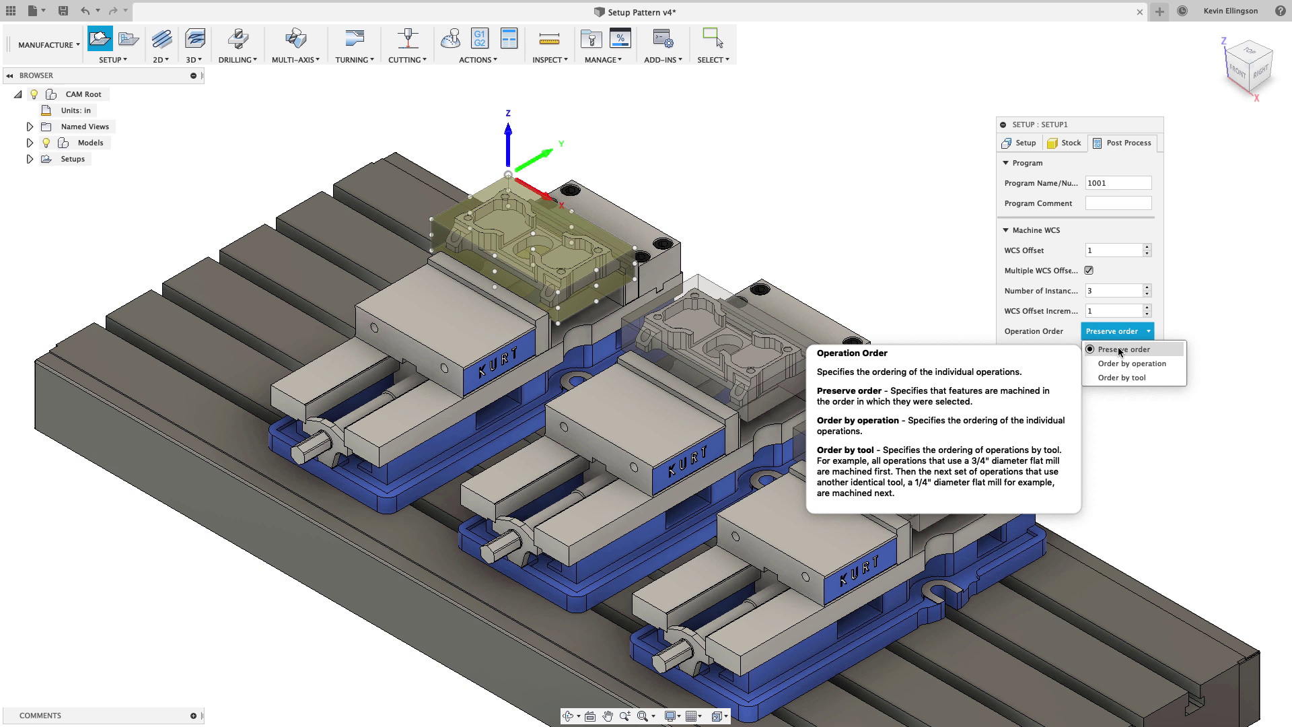
{"action": "left_click", "coordinate": [1121, 377]}
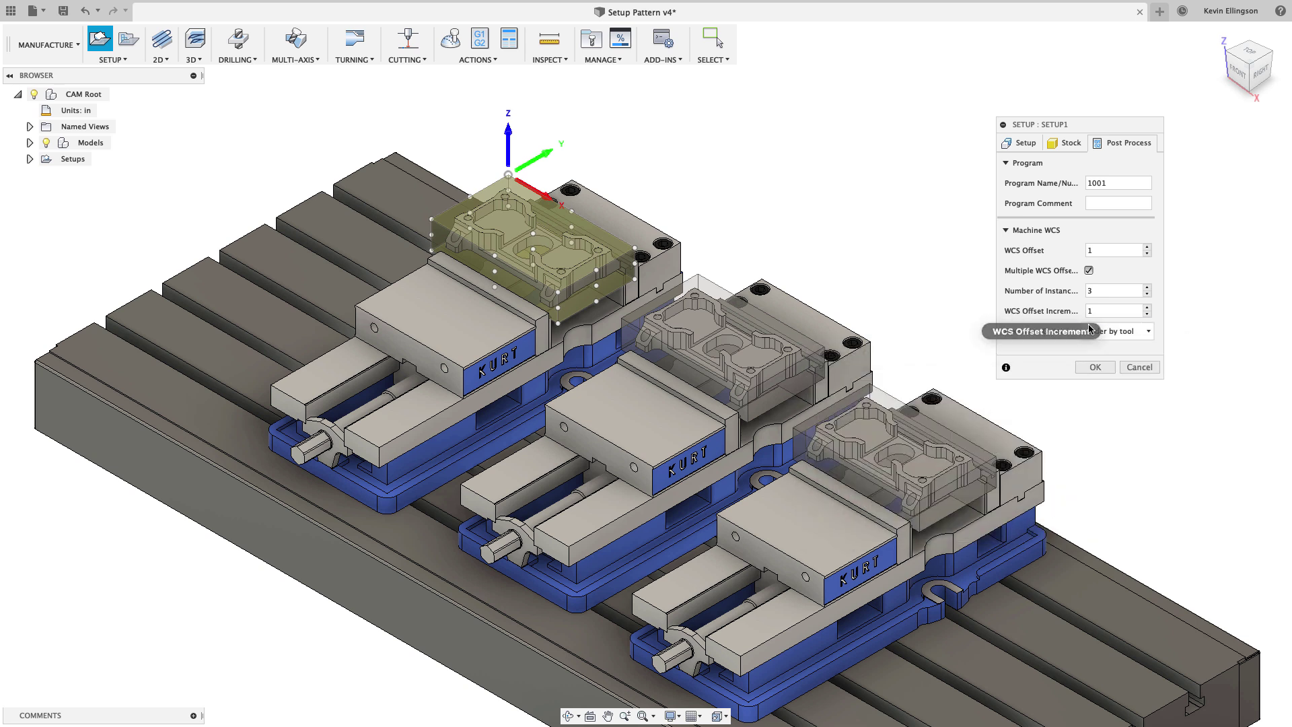
{"action": "left_click", "coordinate": [1101, 369]}
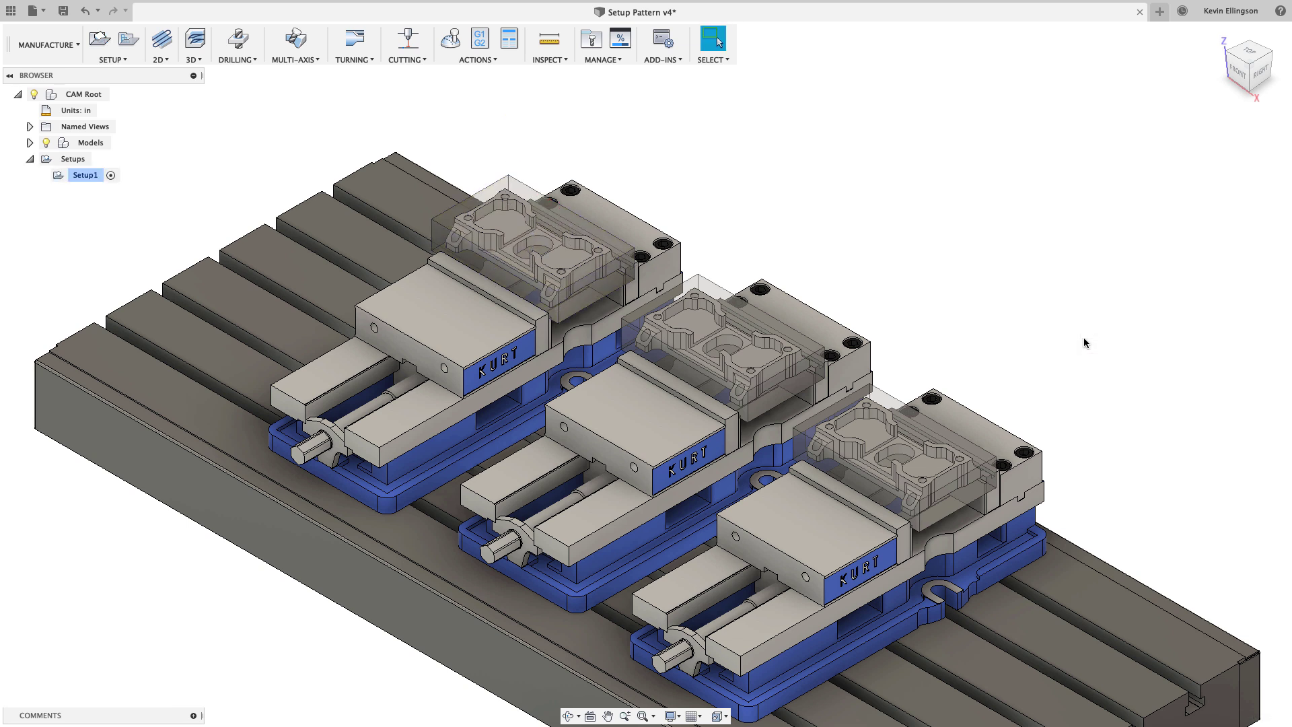
- Start a 2D Face operation using the Ø2" face mill from the Tutorial - Inch library
{"action": "key", "text": "F6"}
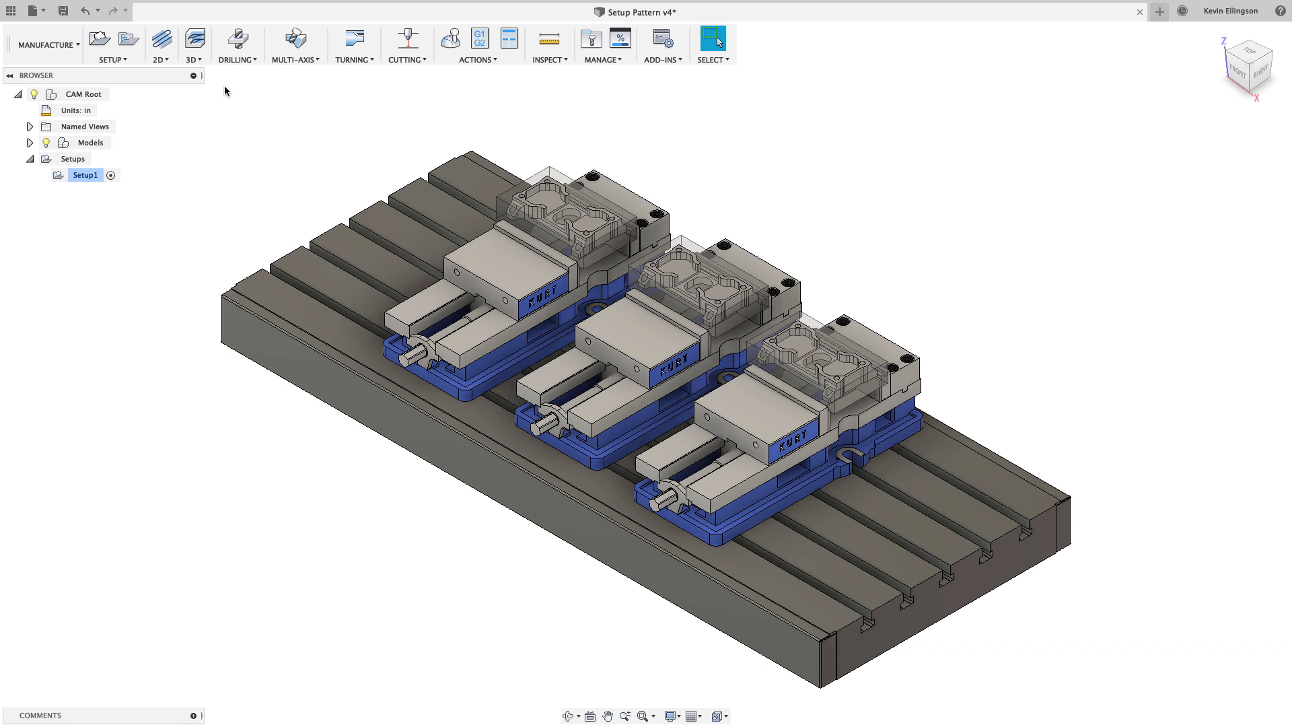
{"action": "left_click", "coordinate": [160, 59]}
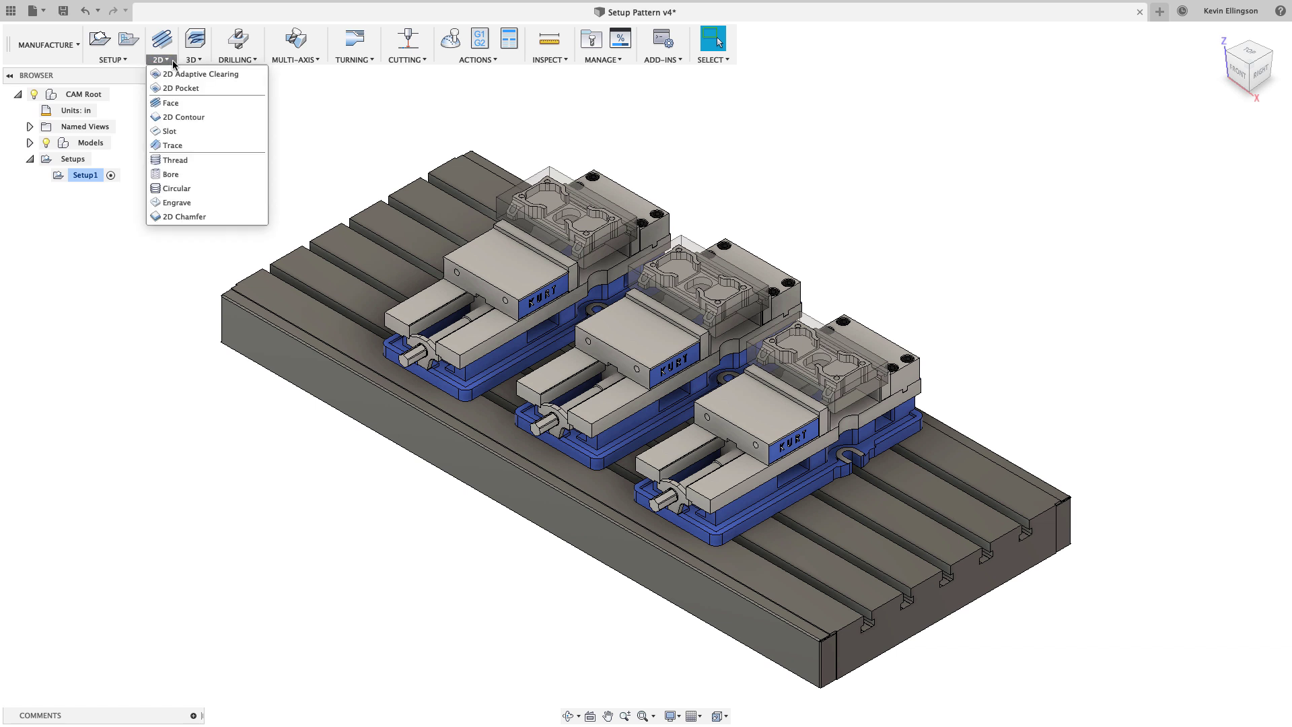
{"action": "left_click", "coordinate": [178, 104]}
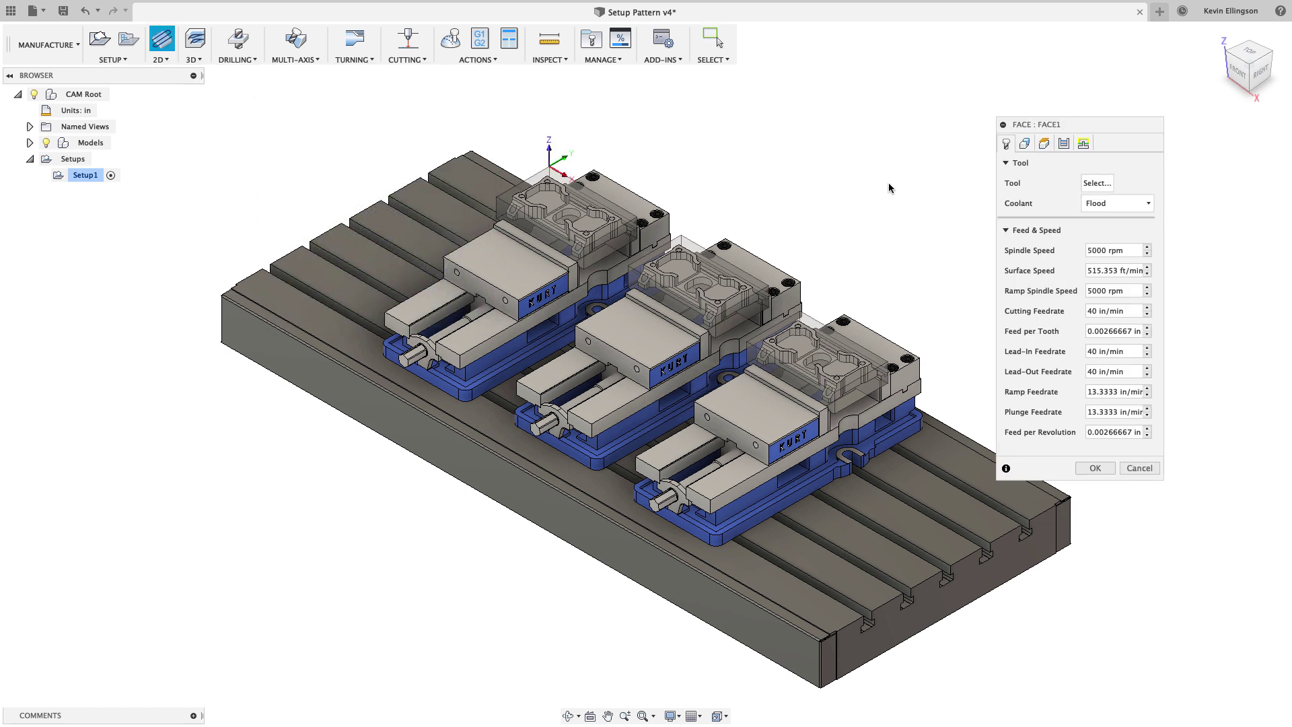
{"action": "left_click", "coordinate": [1096, 183]}
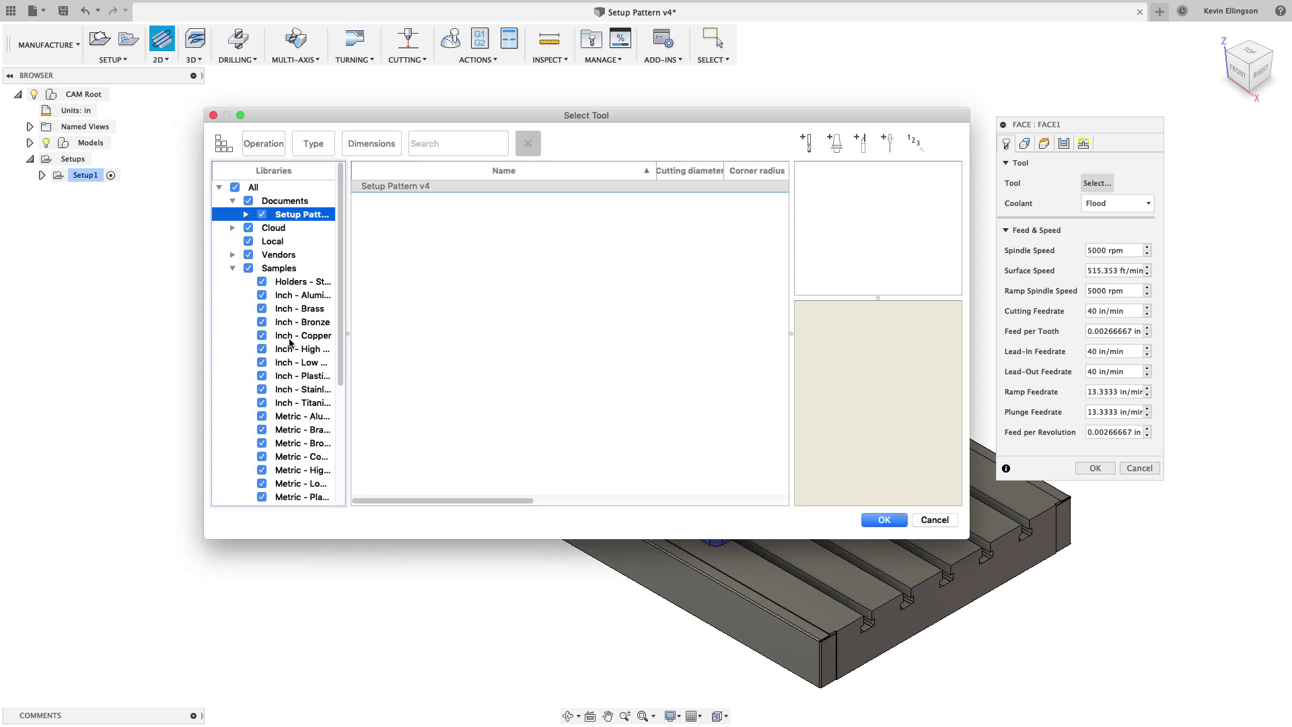
{"action": "scroll", "coordinate": [293, 345], "scroll_direction": "down", "scroll_amount": 5}
{"action": "left_click", "coordinate": [300, 484]}
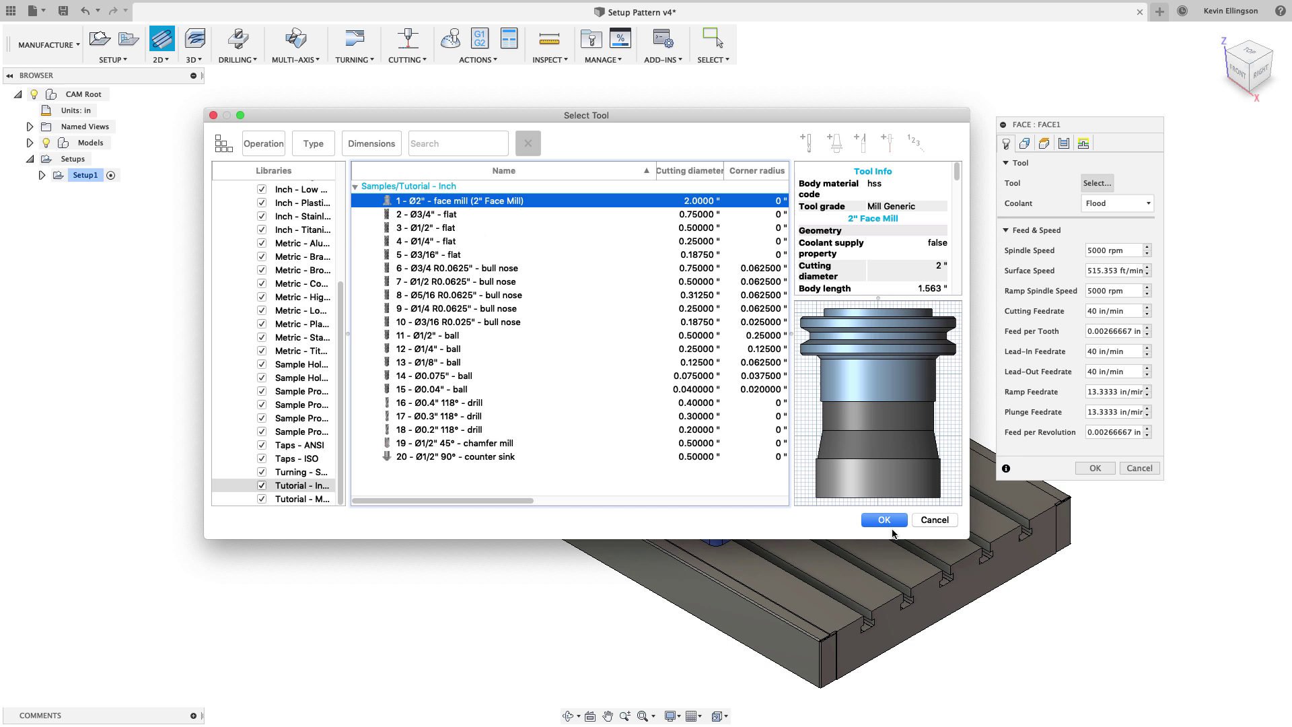
{"action": "left_click", "coordinate": [883, 519]}
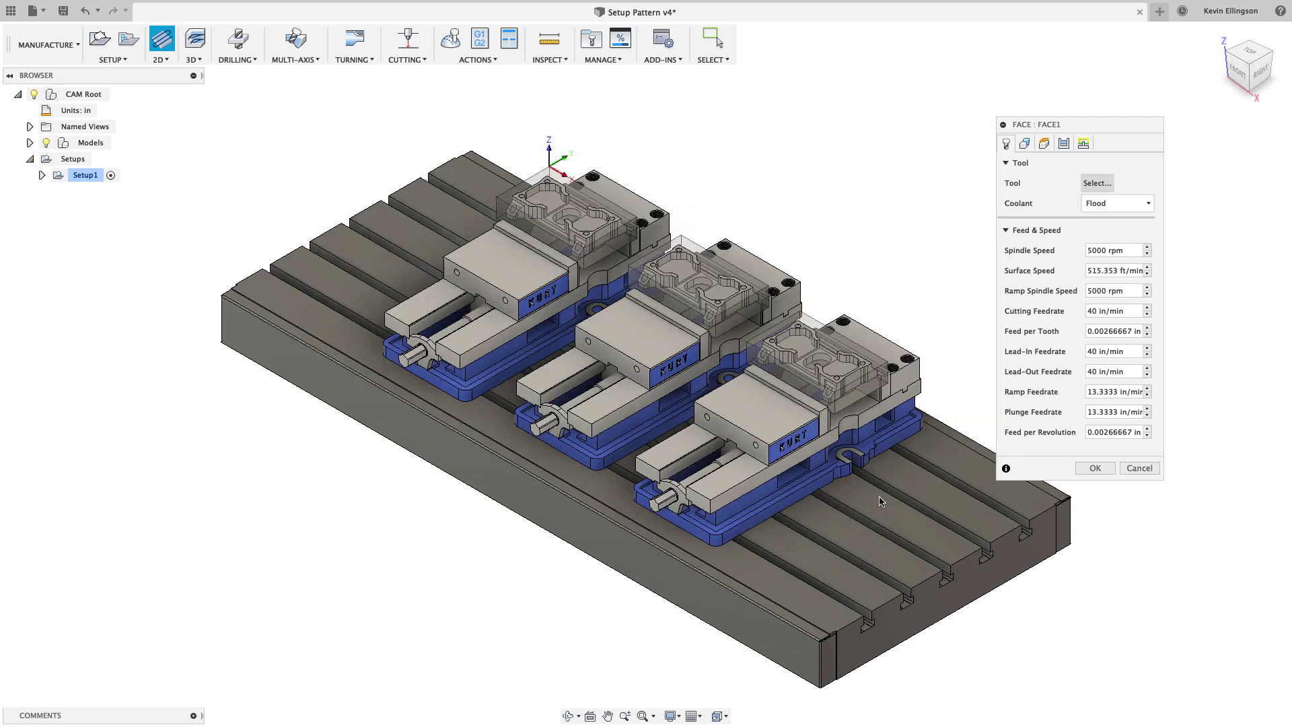
- Set the facing stock offset to .2 and create the Face1 toolpath
{"action": "left_click", "coordinate": [1063, 143]}
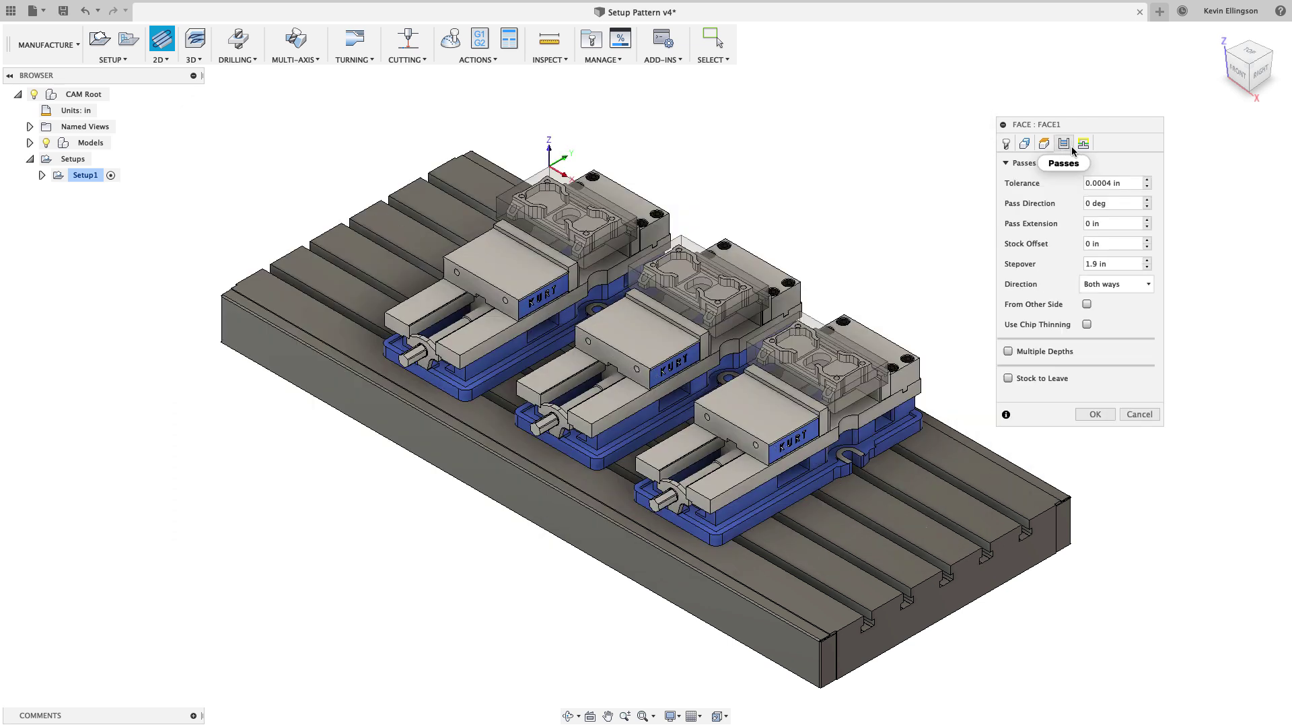
{"action": "left_click", "coordinate": [1098, 244]}
{"action": "type", "text": ".25"}
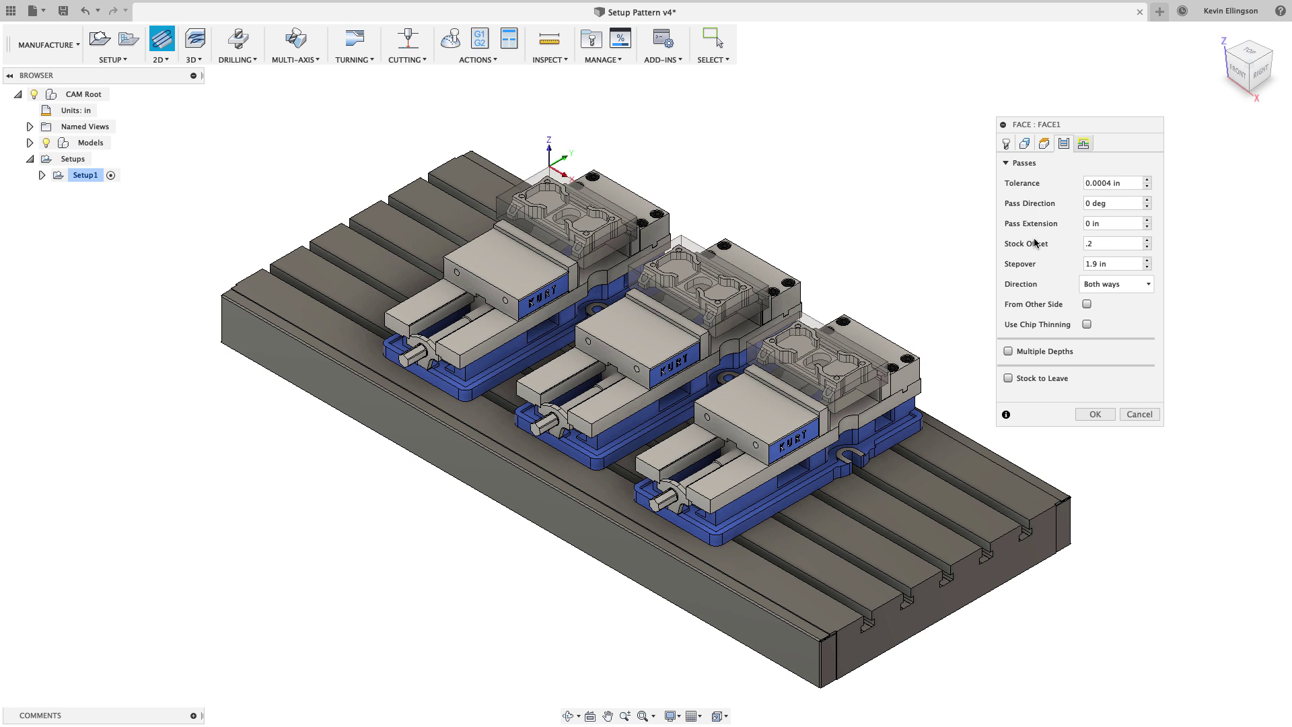
{"action": "left_click", "coordinate": [1102, 414]}
- Post Setup1 with HAAS (pre-NGC), program 1001, replacing the existing 1001.nc
{"action": "scroll", "coordinate": [824, 202], "scroll_direction": "up", "scroll_amount": 4}
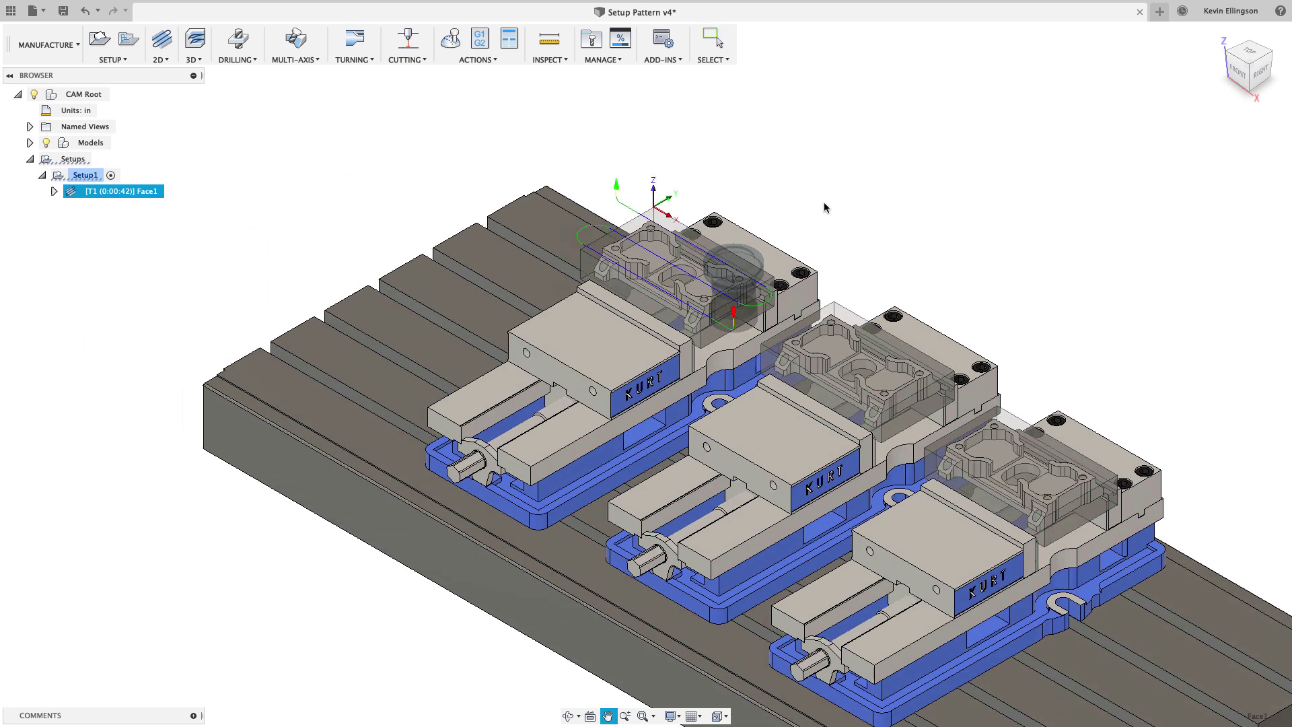
{"action": "middle_click_drag", "start_coordinate": [823, 202], "coordinate": [815, 209], "text": "shift"}
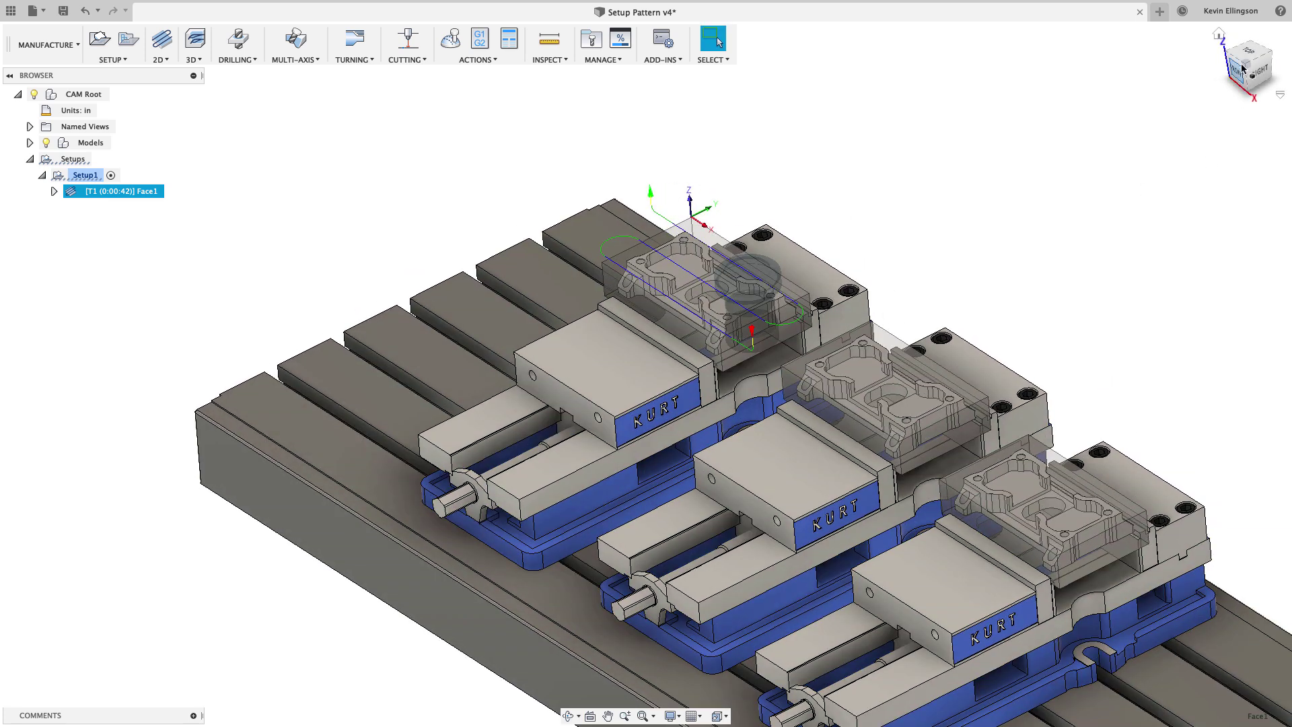
{"action": "left_click", "coordinate": [1240, 66]}
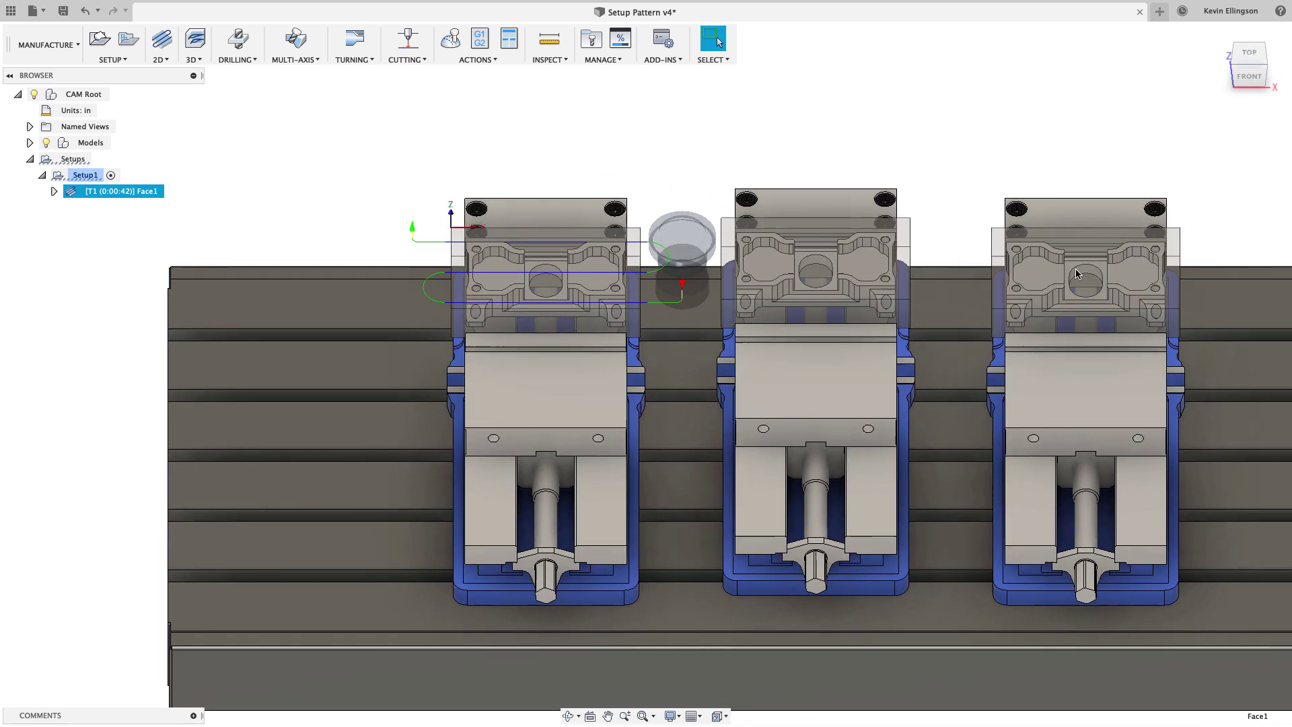
{"action": "left_click", "coordinate": [1266, 65]}
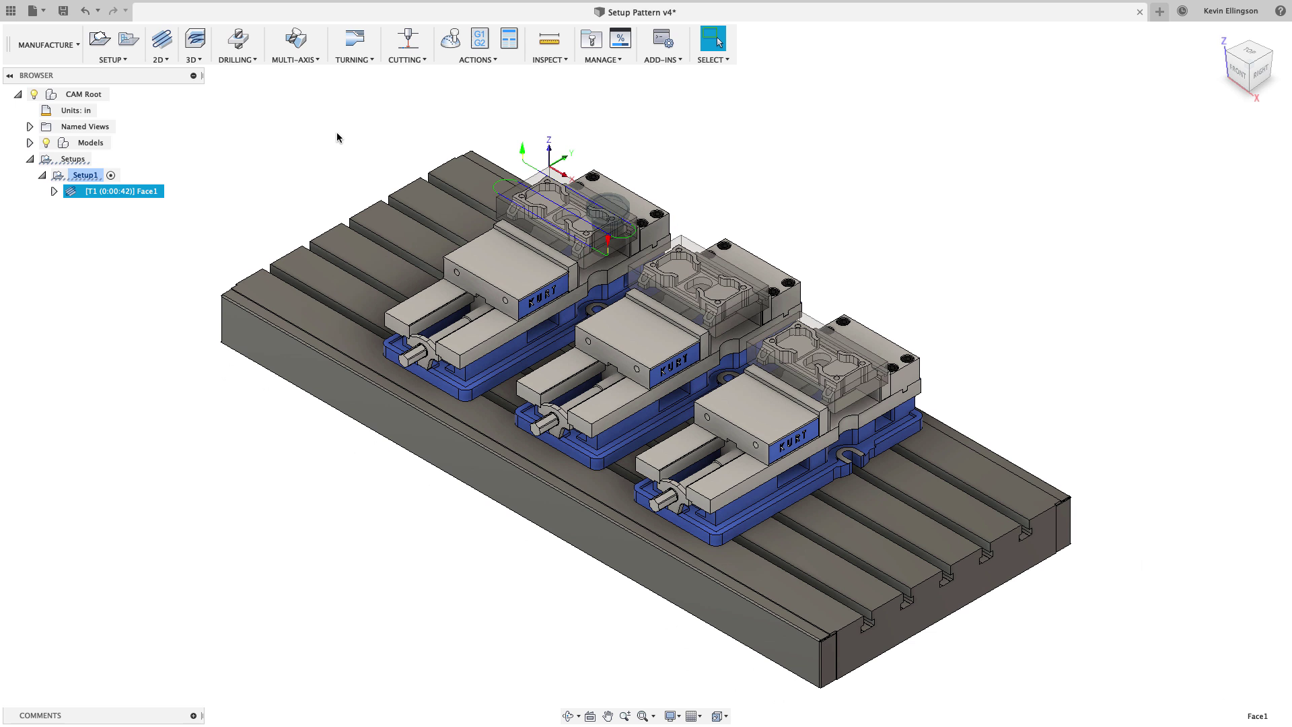
{"action": "left_click", "coordinate": [285, 128]}
{"action": "left_click", "coordinate": [85, 175]}
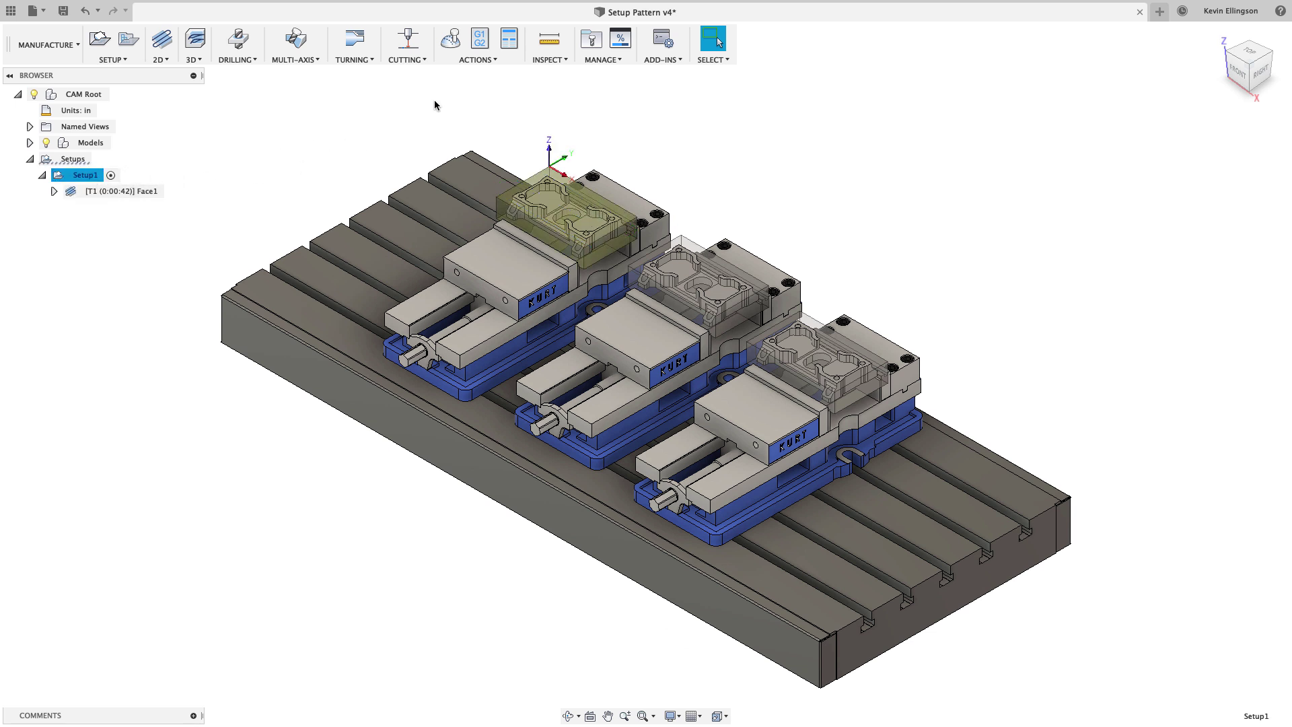
{"action": "left_click", "coordinate": [478, 38]}
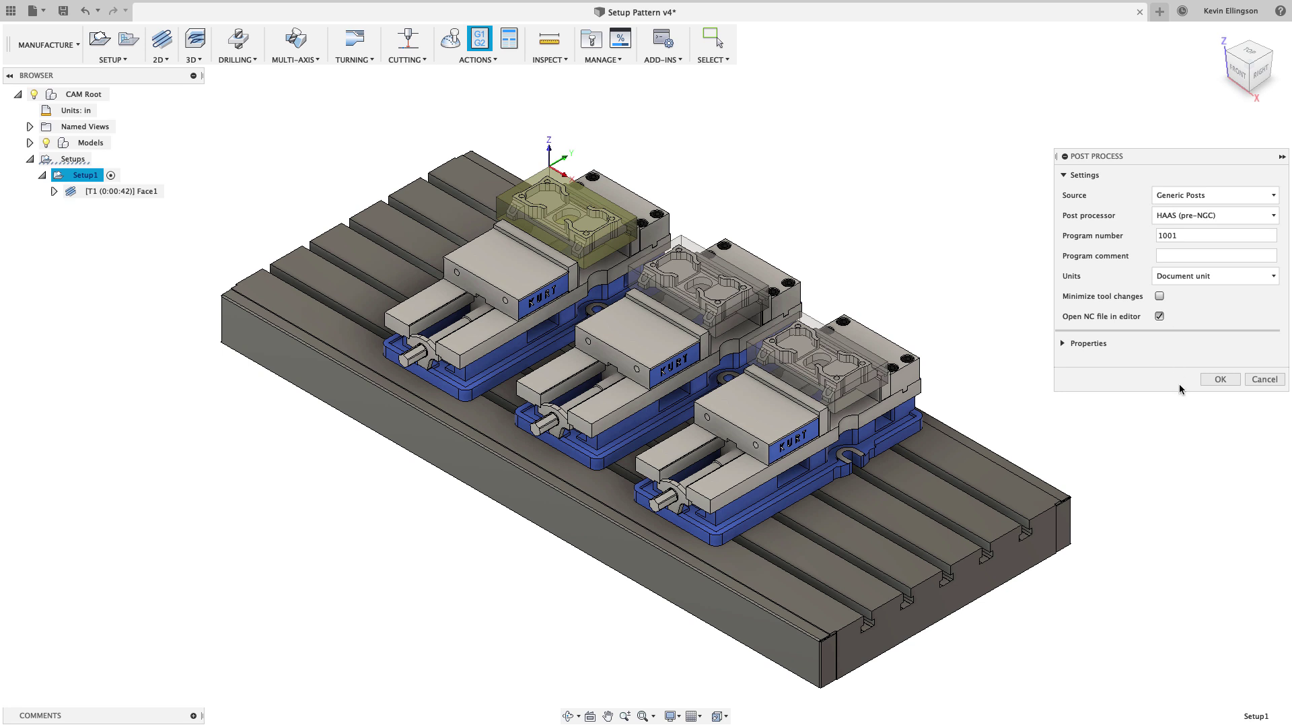
{"action": "left_click", "coordinate": [1219, 379]}
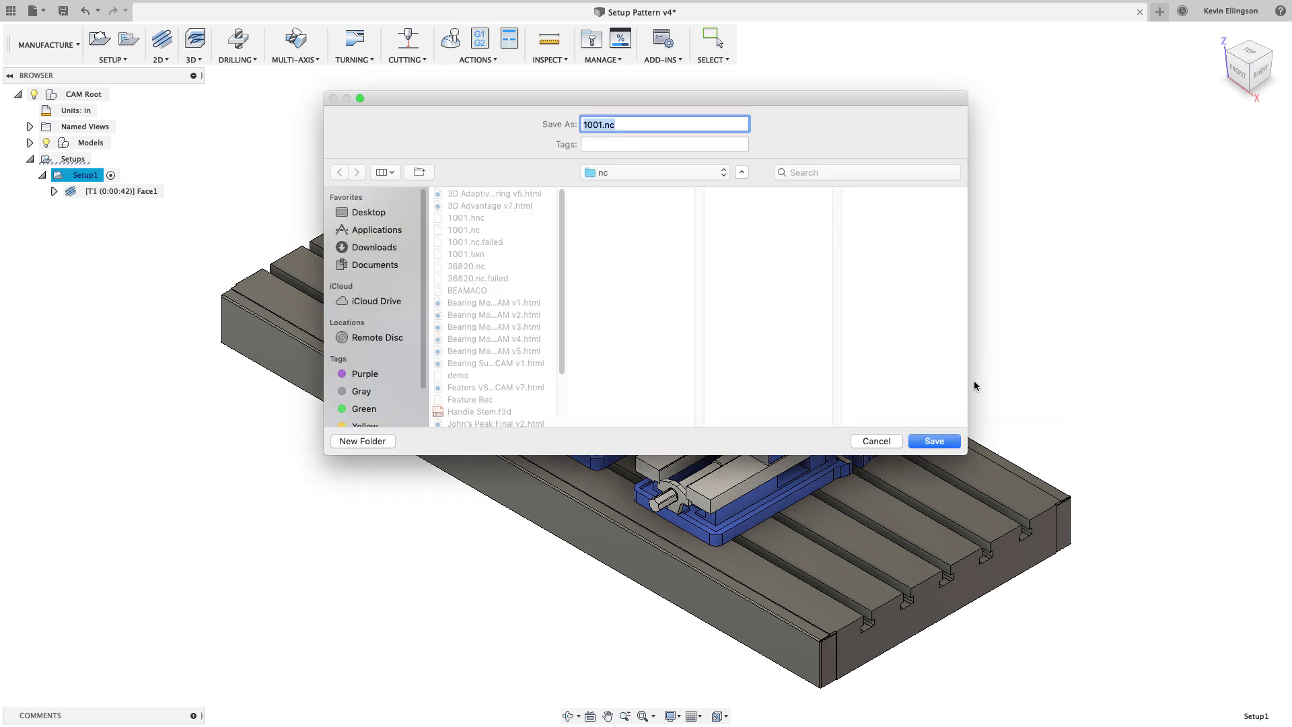
{"action": "left_click", "coordinate": [934, 441]}
{"action": "left_click", "coordinate": [759, 187]}
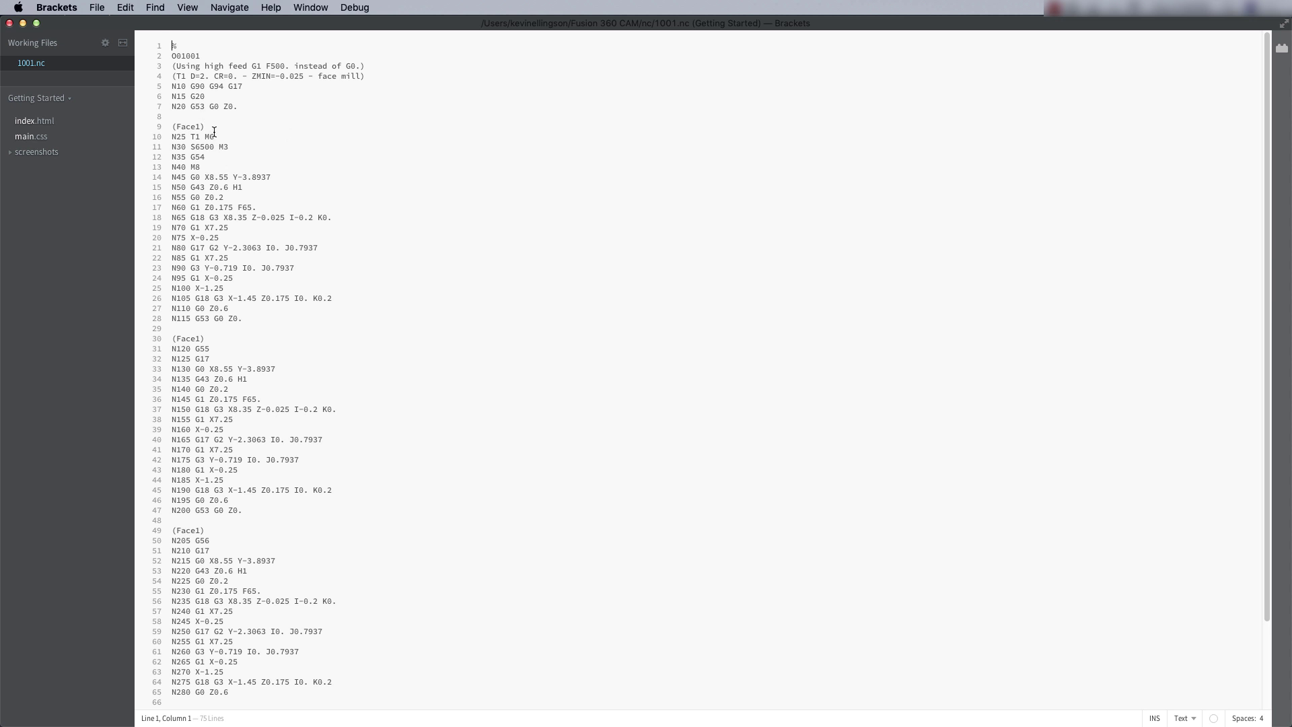
- Scroll through 1001.nc to check the Face1 blocks under G54, G55 and G56
{"action": "scroll", "coordinate": [234, 248], "scroll_direction": "down", "scroll_amount": 1}
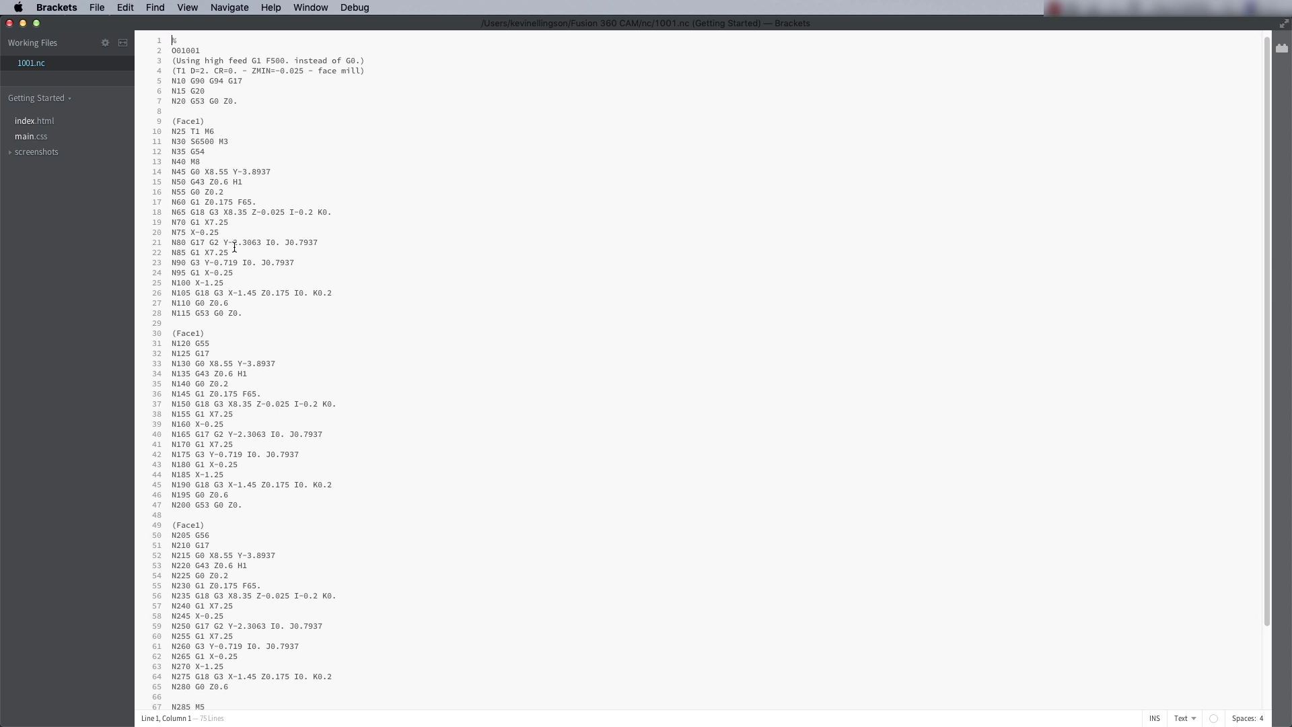
{"action": "scroll", "coordinate": [244, 356], "scroll_direction": "down", "scroll_amount": 3}
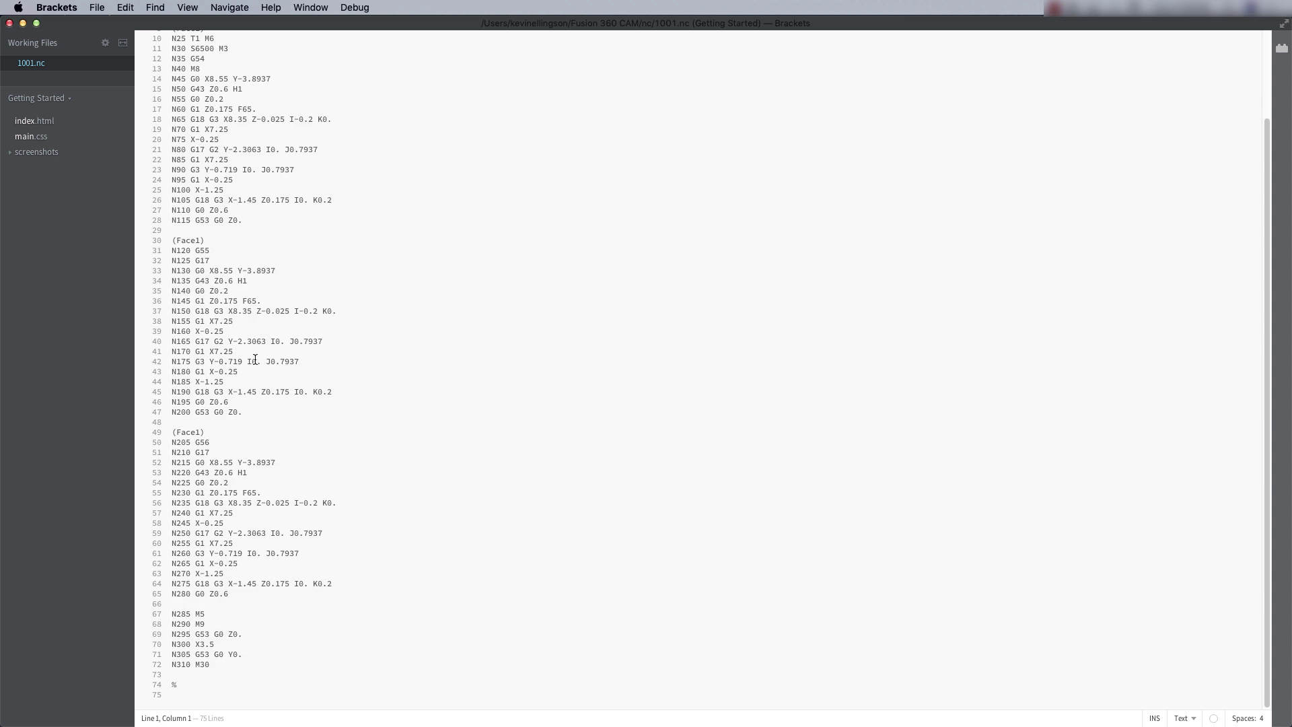
{"action": "key", "text": "ctrl+Up"}
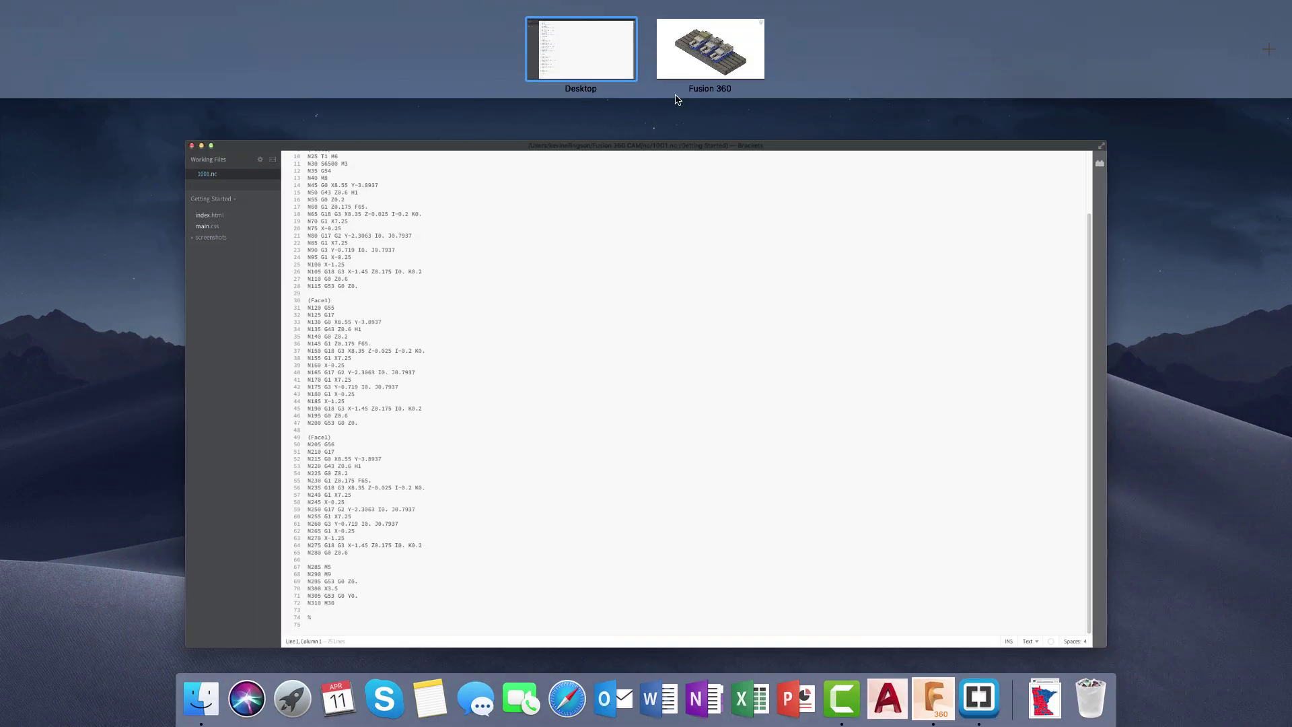
{"action": "left_click", "coordinate": [679, 67]}
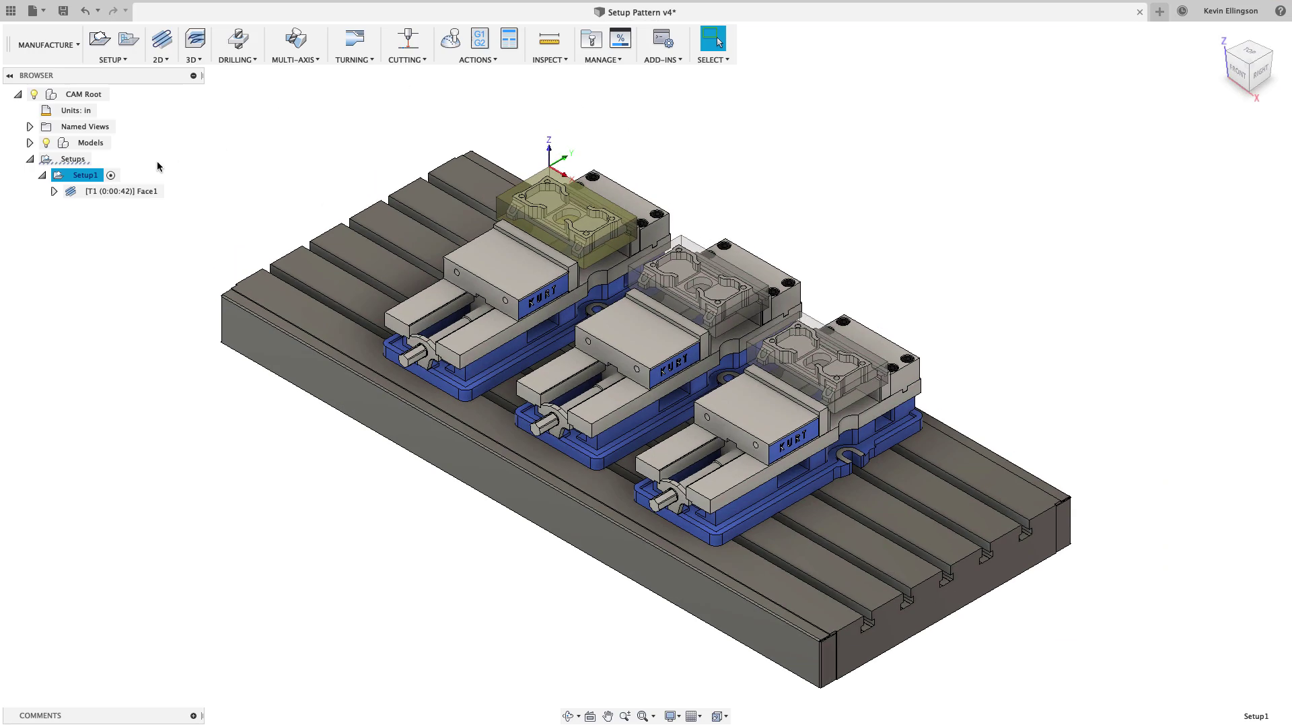
{"action": "right_click", "coordinate": [84, 175]}
{"action": "left_click", "coordinate": [98, 192]}
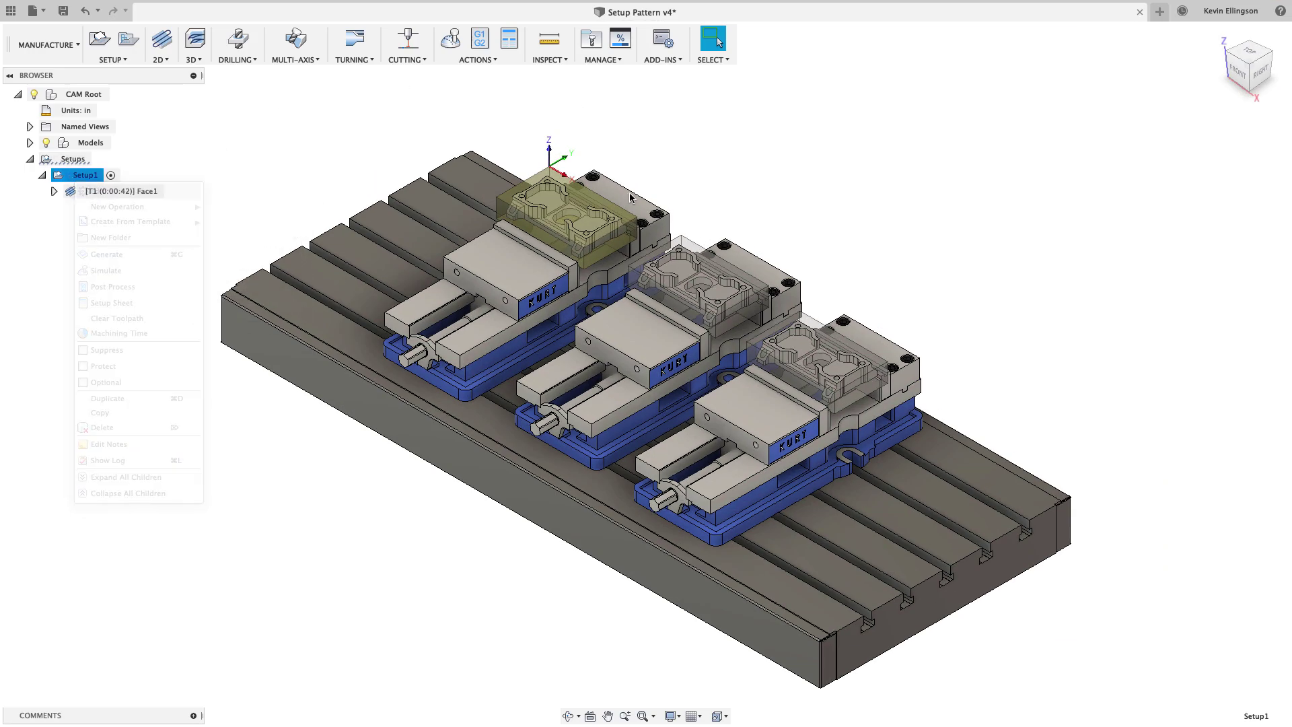
{"action": "left_click", "coordinate": [1122, 144]}
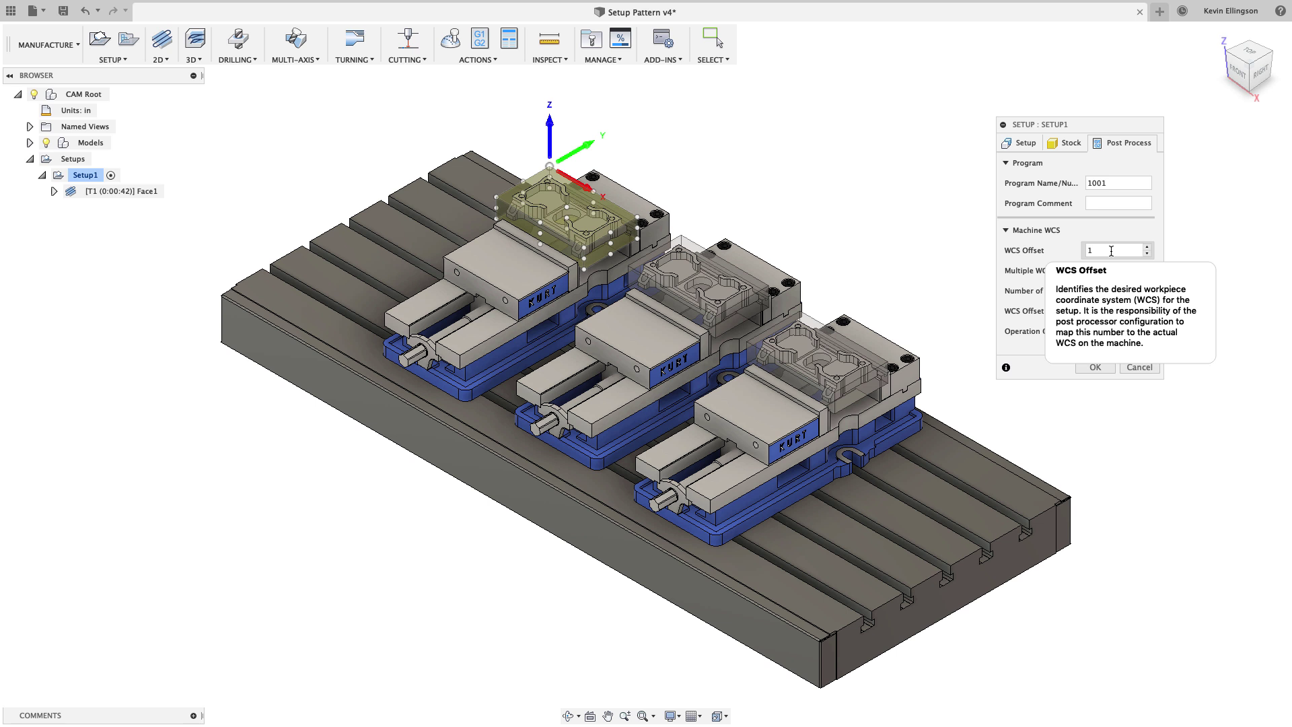
{"action": "left_click", "coordinate": [1095, 367]}
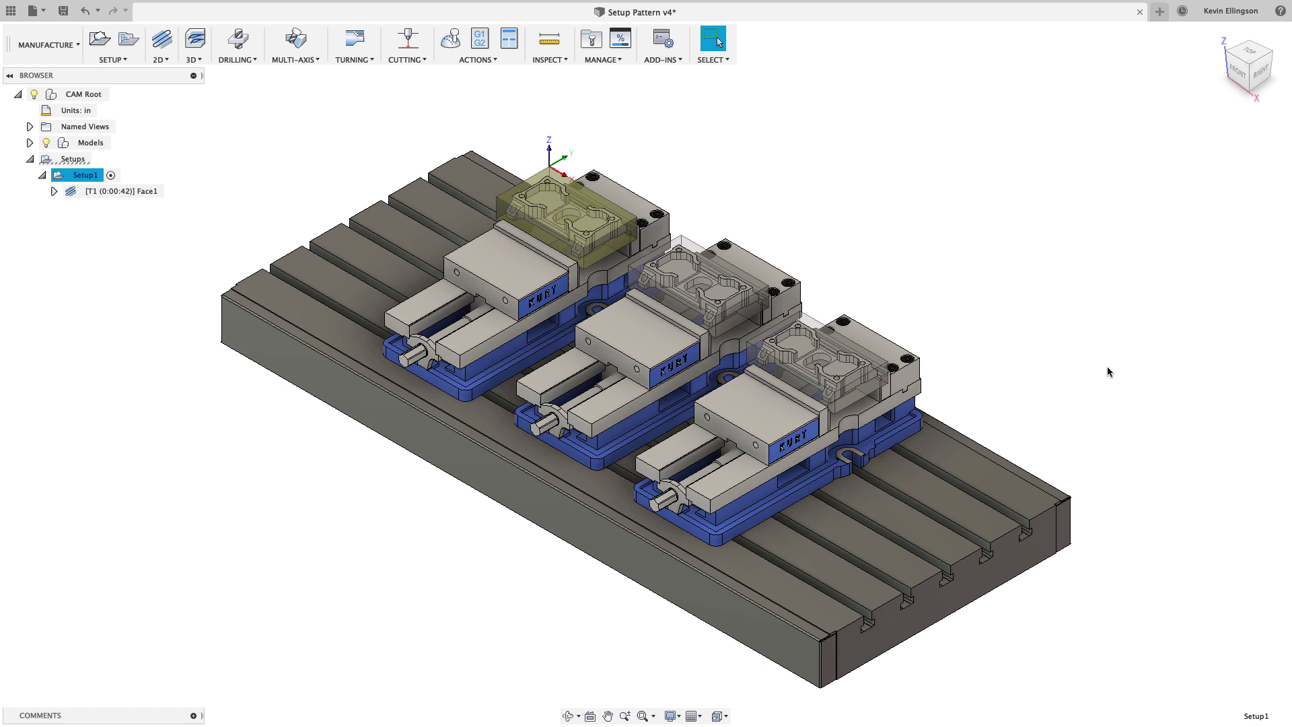